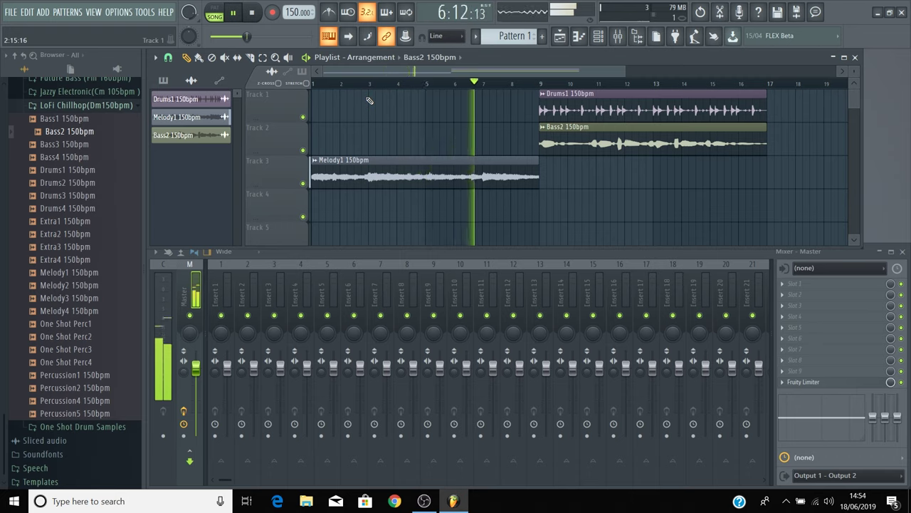
# Step: Select the Melody1 150bpm clip in the playlist arrangement
pyautogui.click(406, 158)
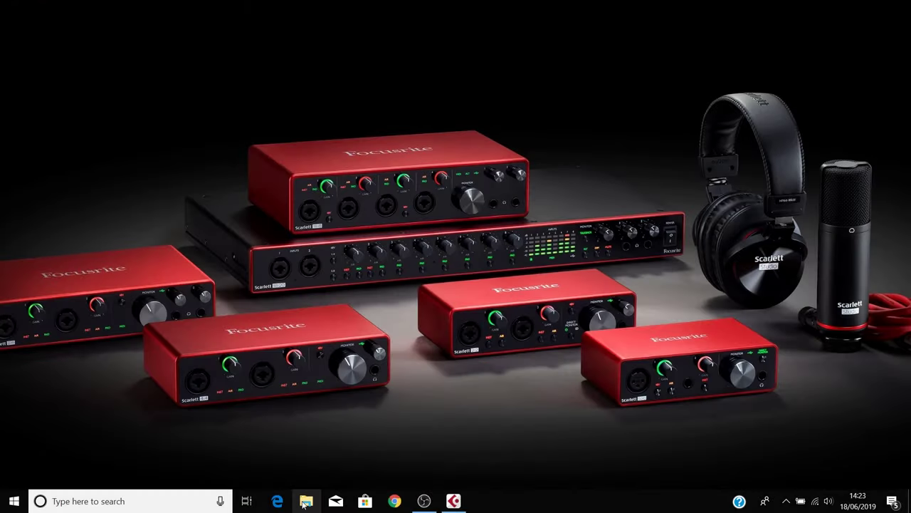
# Step: Extract the Focusrite Samples zip in Downloads into its suggested folder
pyautogui.click(305, 501)
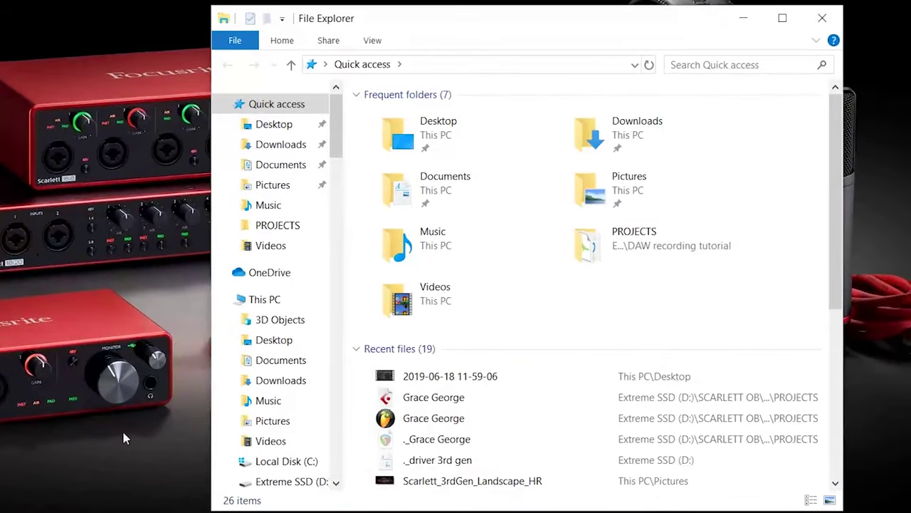
pyautogui.click(285, 145)
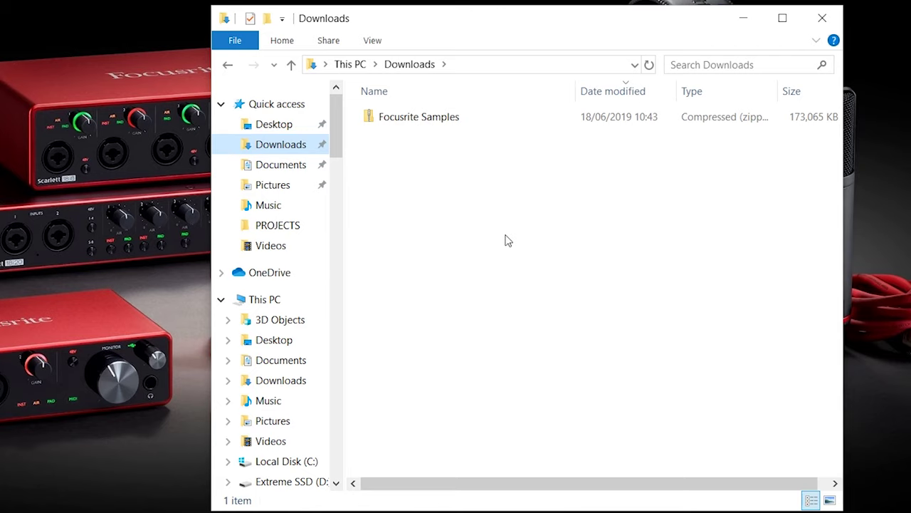
pyautogui.click(431, 119)
pyautogui.rightClick(431, 119)
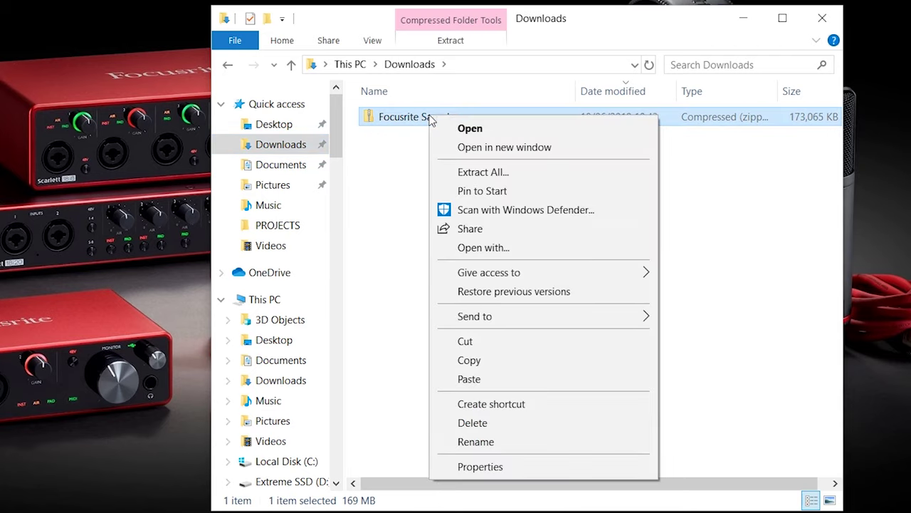
pyautogui.click(527, 172)
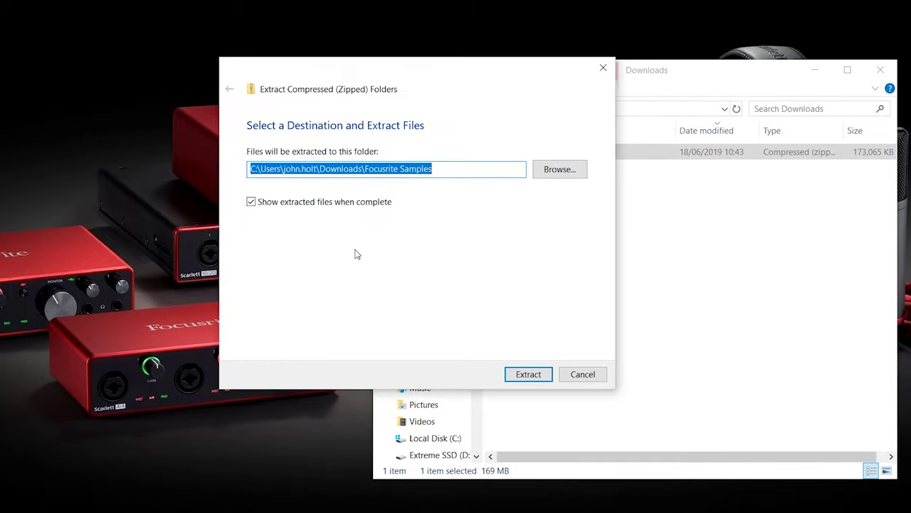
pyautogui.click(527, 375)
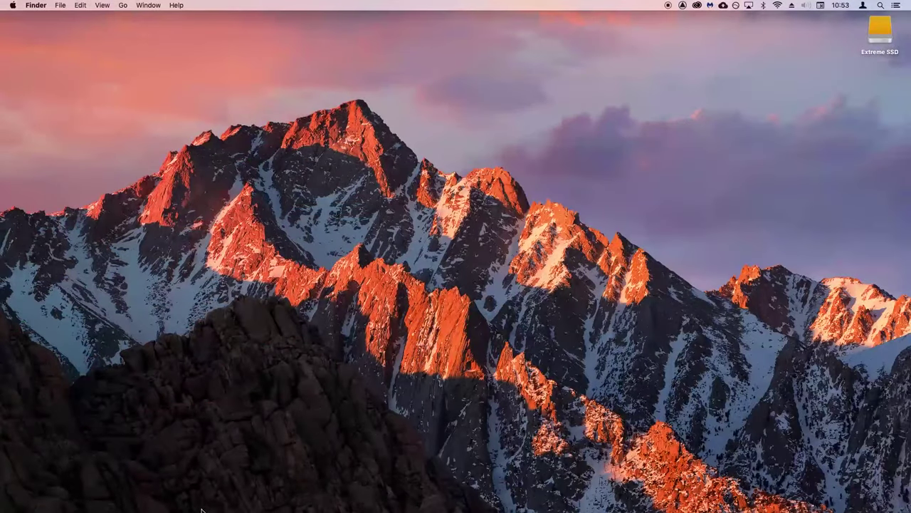
# Step: Expand Focusrite Samples.zip from the Downloads folder in Finder
pyautogui.moveTo(193, 502)
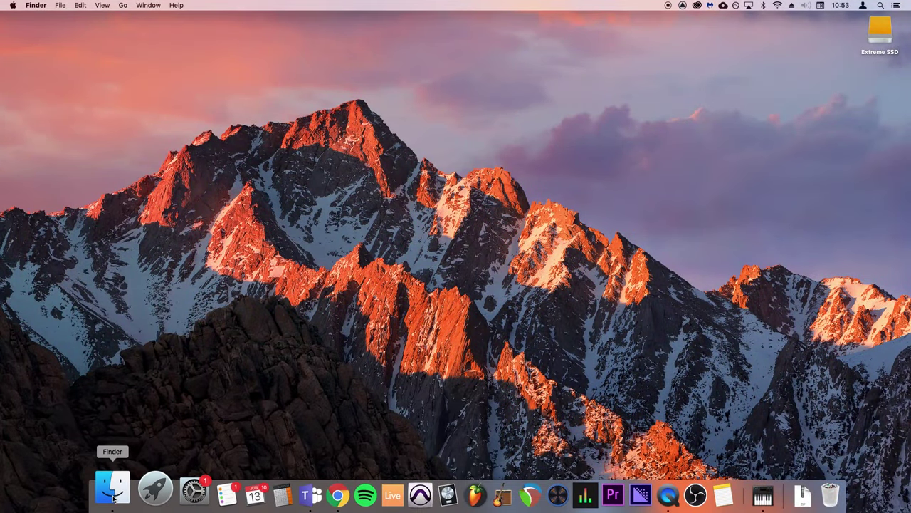
pyautogui.click(113, 492)
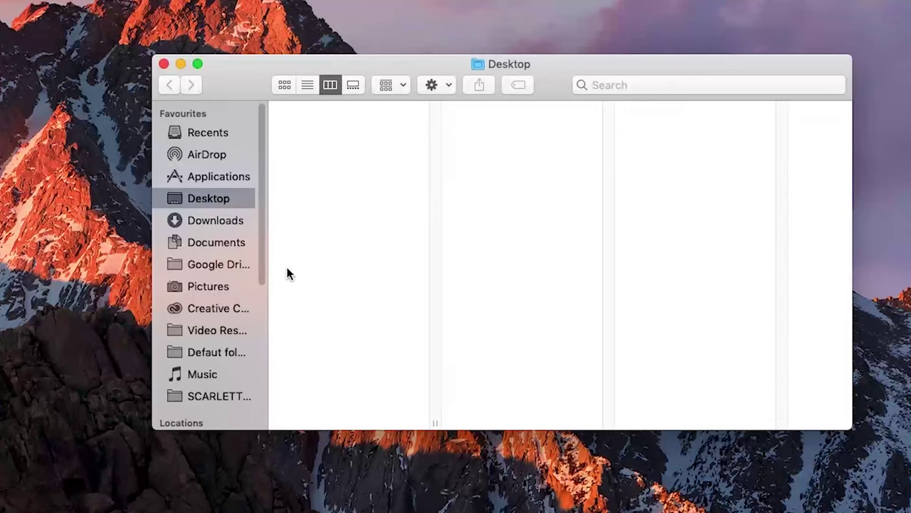
pyautogui.click(221, 220)
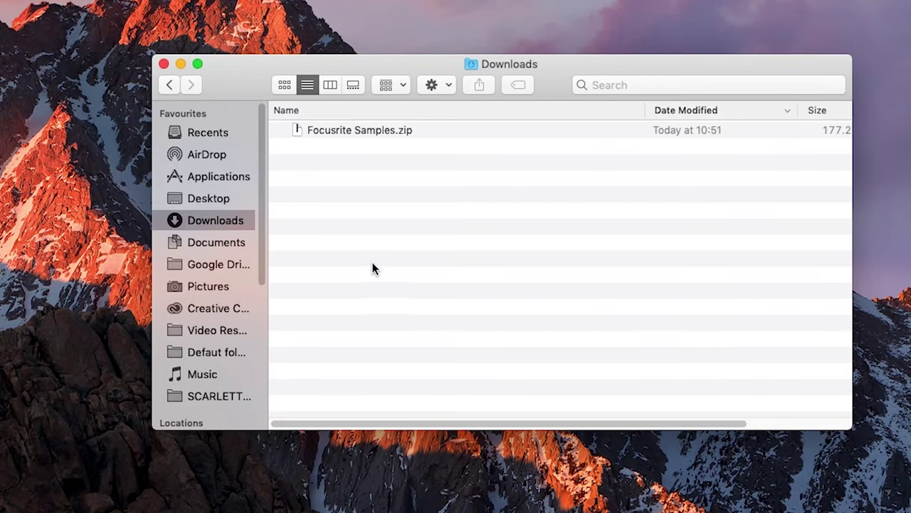
pyautogui.doubleClick(352, 129)
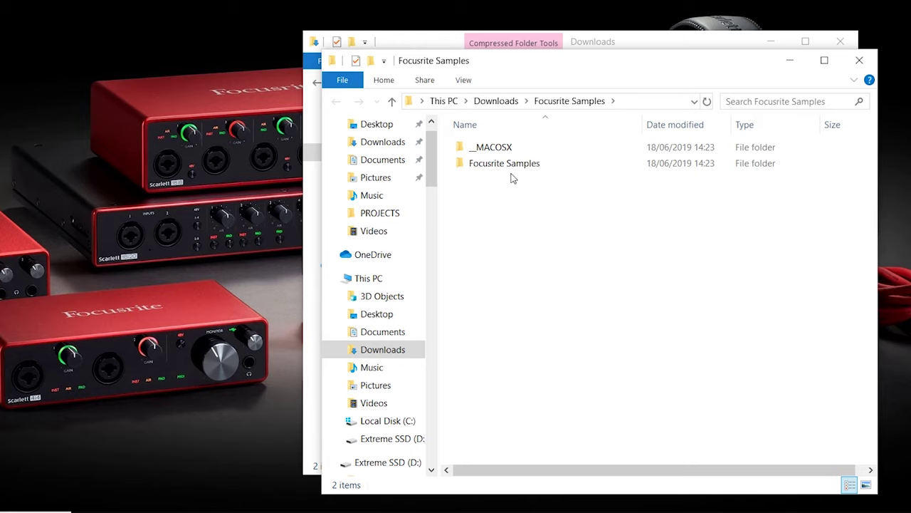
# Step: Copy the Focusrite Samples folder and create a new SAMPLES folder in Documents
pyautogui.rightClick(512, 171)
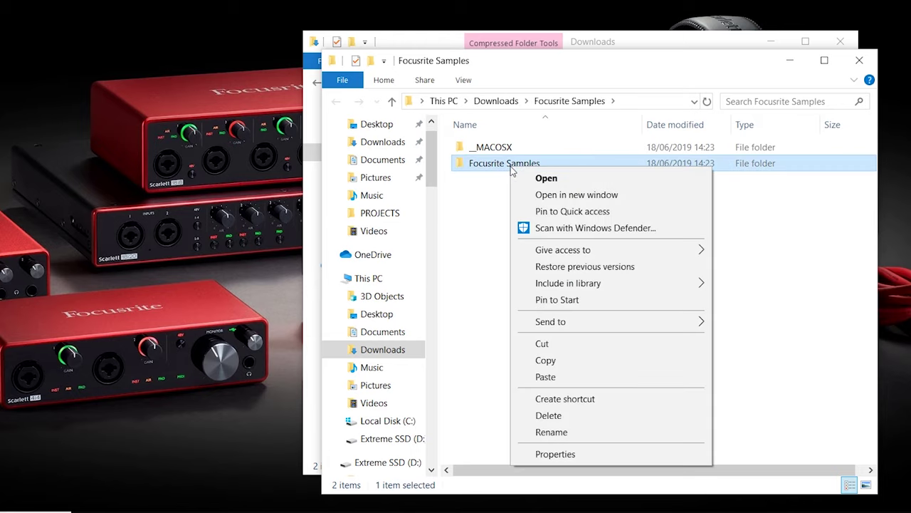
pyautogui.click(567, 361)
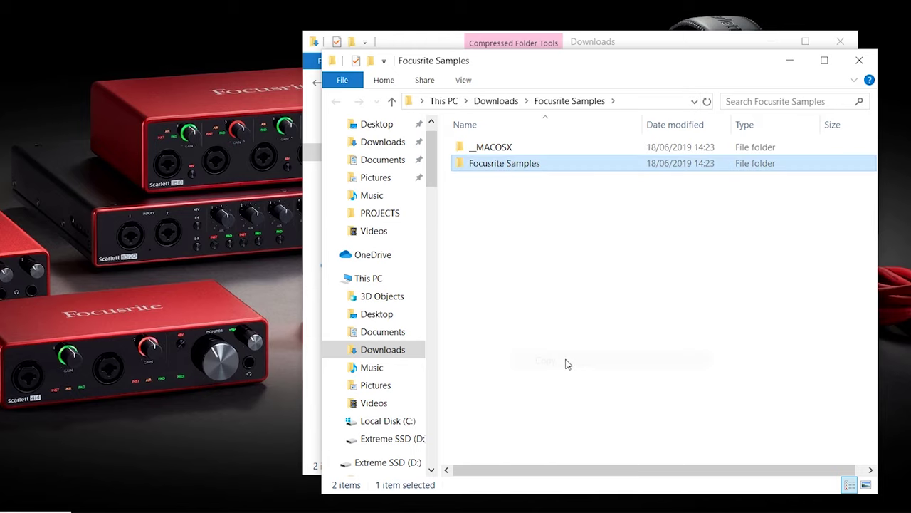
pyautogui.click(413, 43)
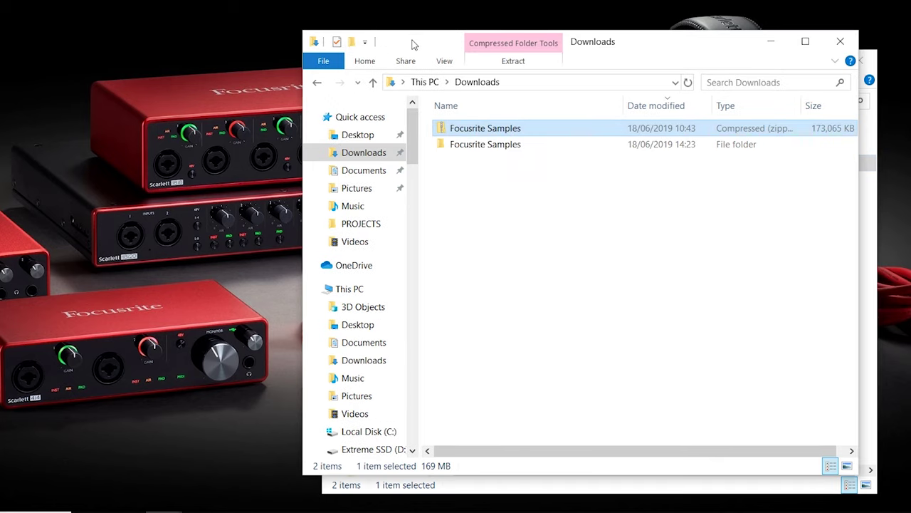
pyautogui.click(365, 172)
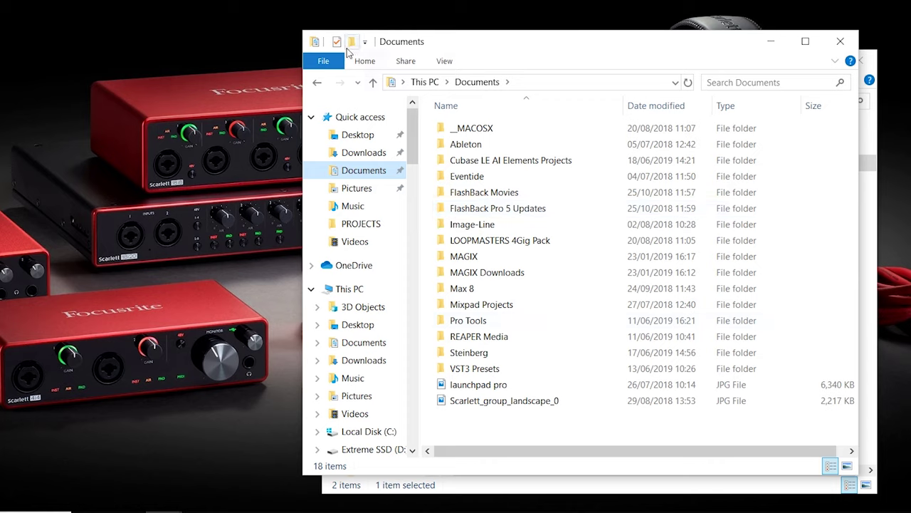
pyautogui.click(351, 42)
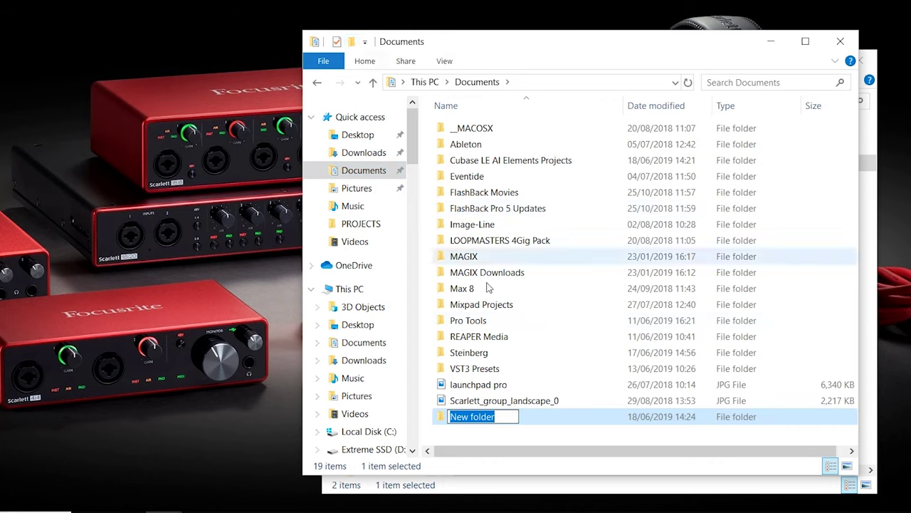
pyautogui.write('SAMPLES')
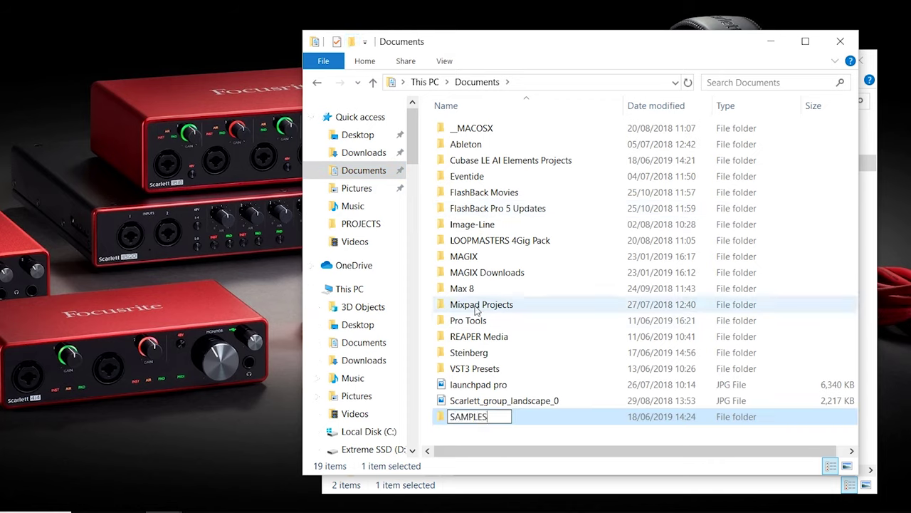
pyautogui.press('Return')
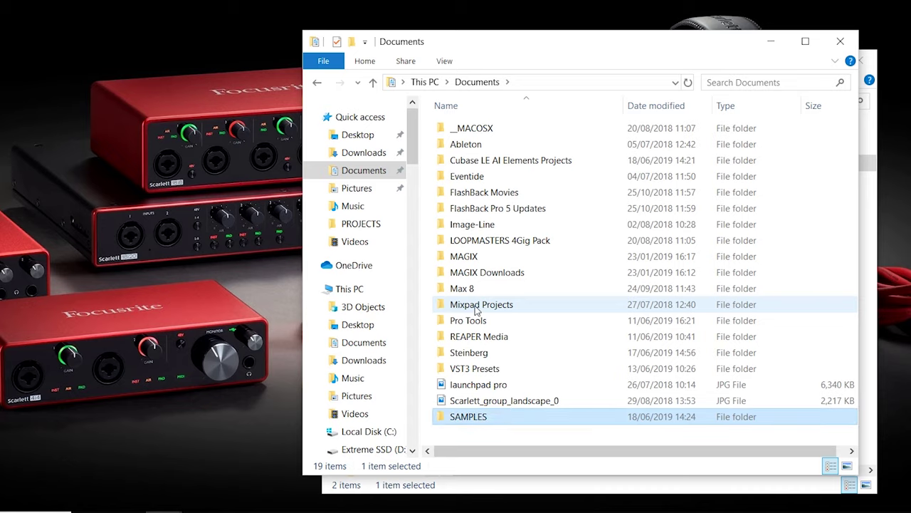
# Step: Paste the copied Focusrite Samples folder into SAMPLES
pyautogui.doubleClick(484, 419)
pyautogui.rightClick(491, 160)
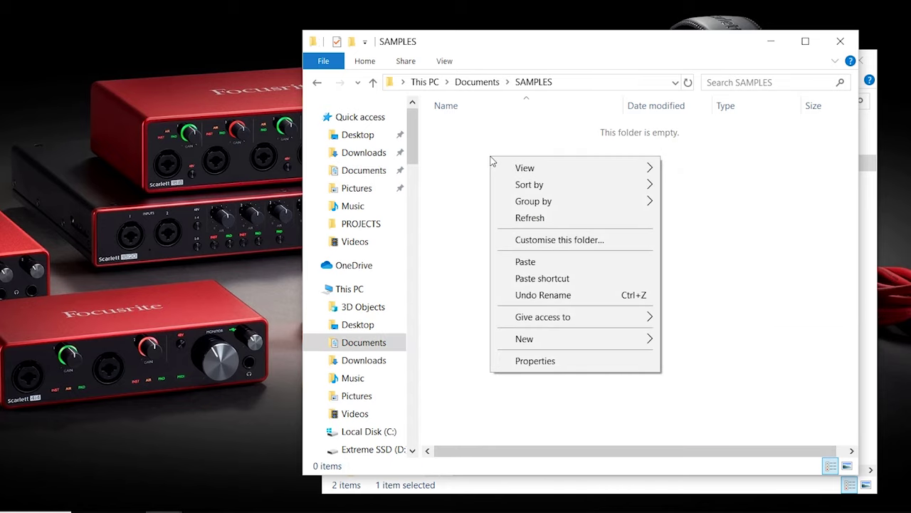
pyautogui.click(565, 266)
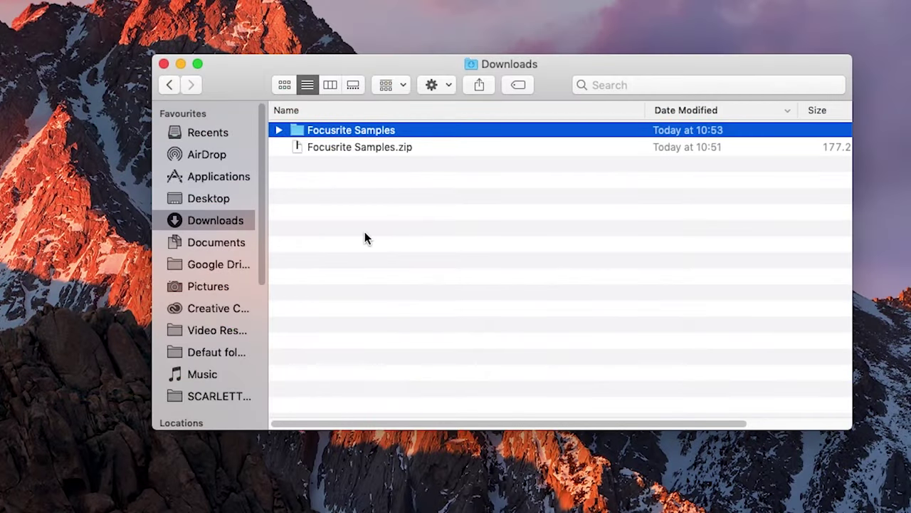
# Step: Create a new folder named SAMPLES in Documents
pyautogui.click(230, 242)
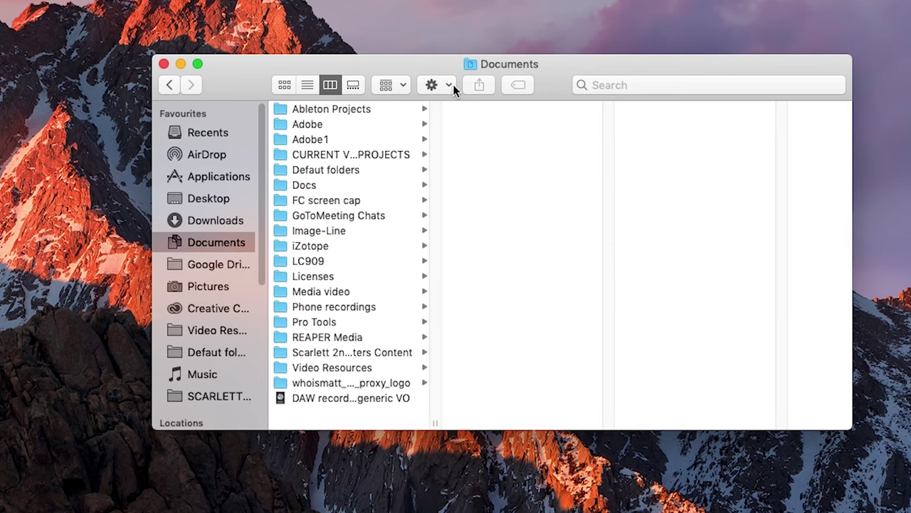
pyautogui.click(450, 84)
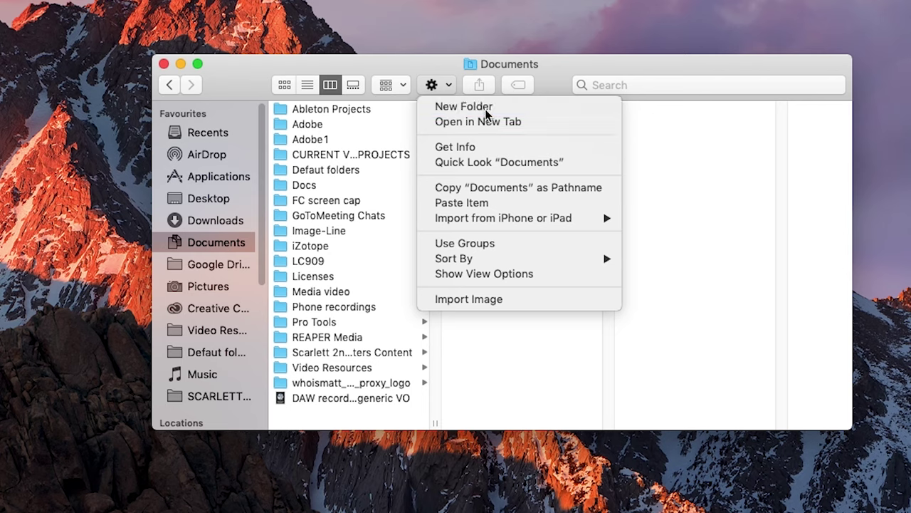
pyautogui.click(464, 106)
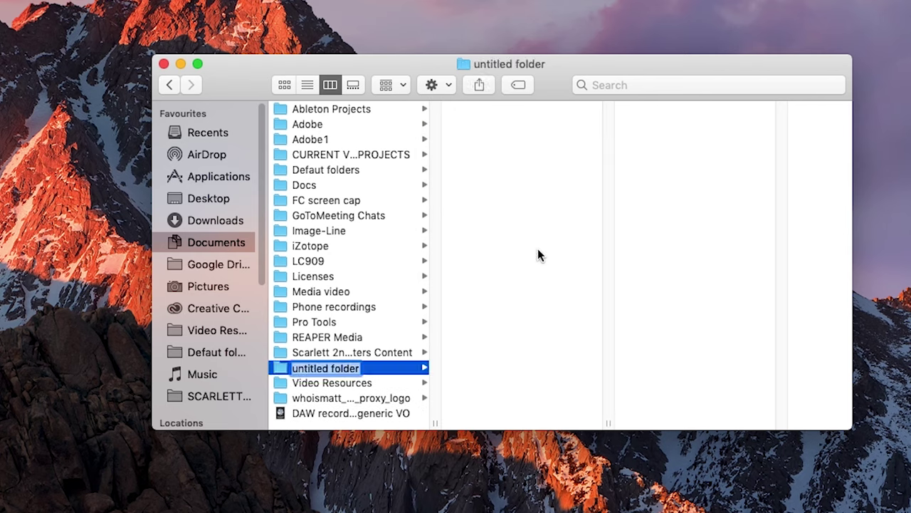
pyautogui.write('SAMPLES')
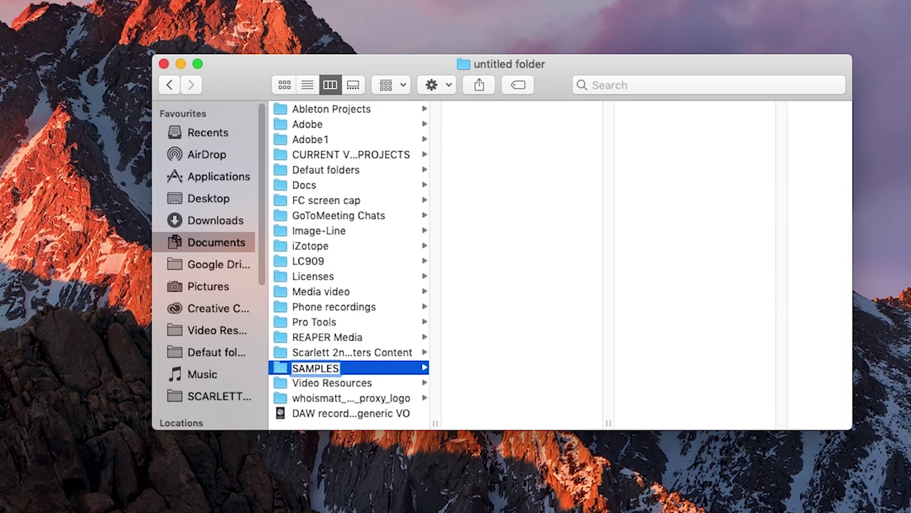
pyautogui.press('Return')
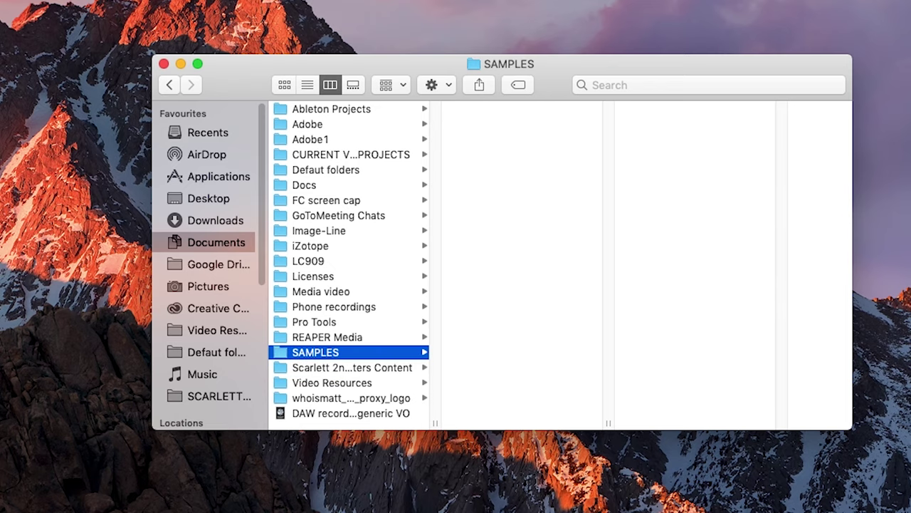
# Step: Copy Focusrite Samples from Downloads and paste it into Documents > SAMPLES
pyautogui.click(223, 218)
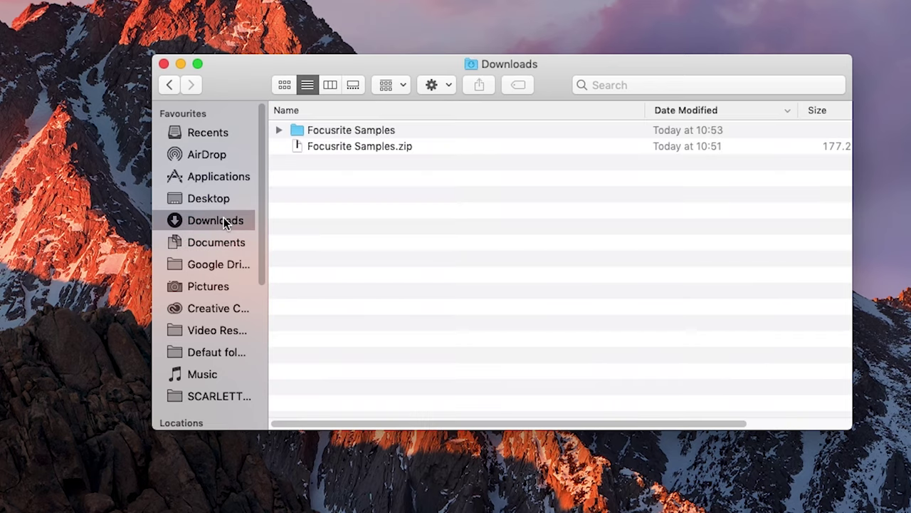
pyautogui.rightClick(365, 128)
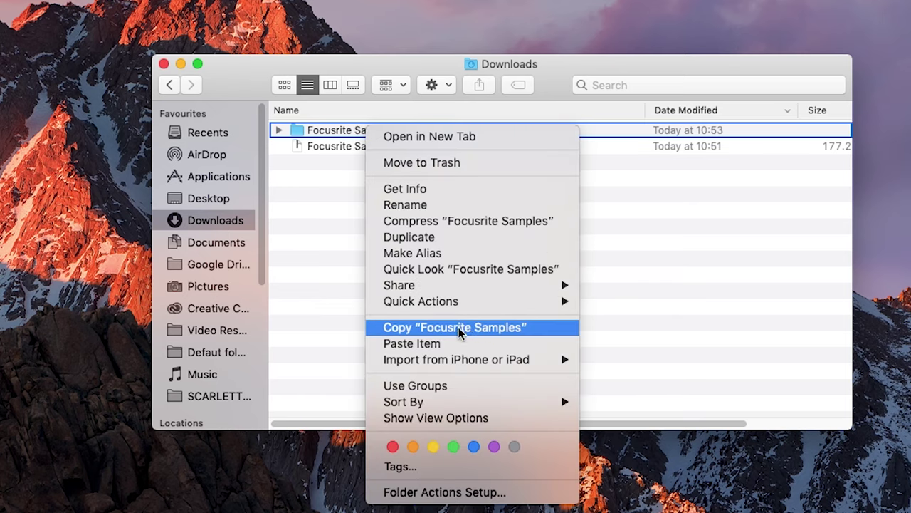
pyautogui.click(495, 329)
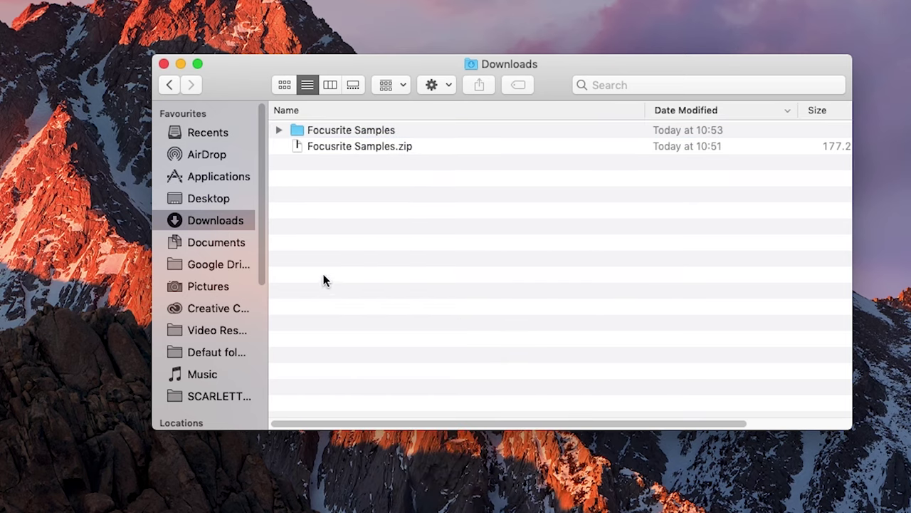
pyautogui.click(210, 243)
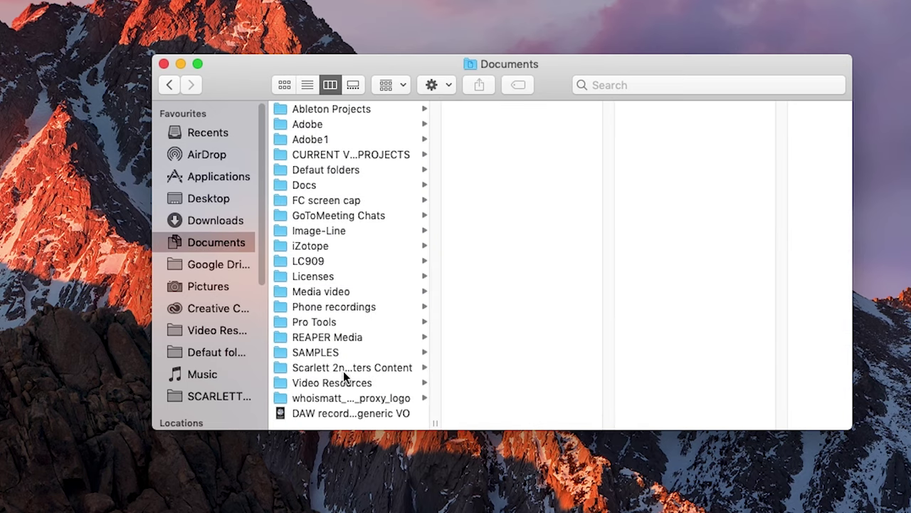
pyautogui.click(327, 352)
pyautogui.rightClick(497, 126)
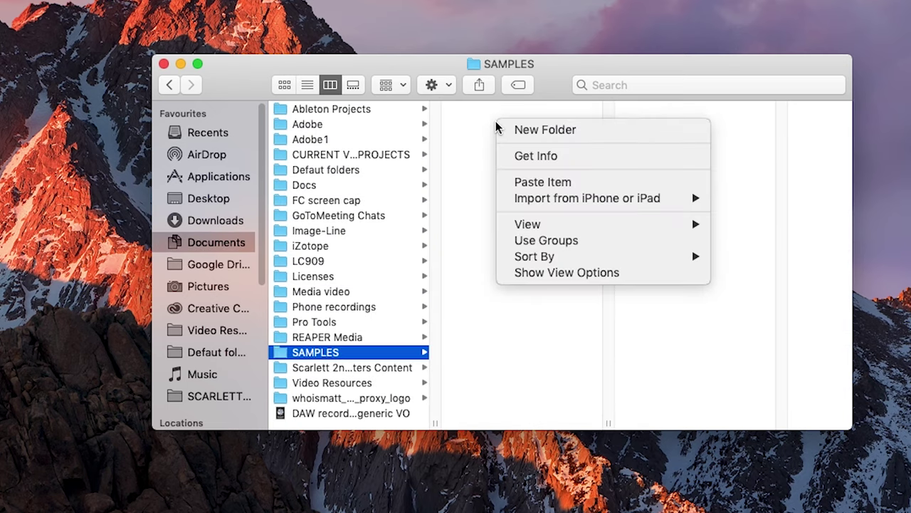
pyautogui.click(580, 184)
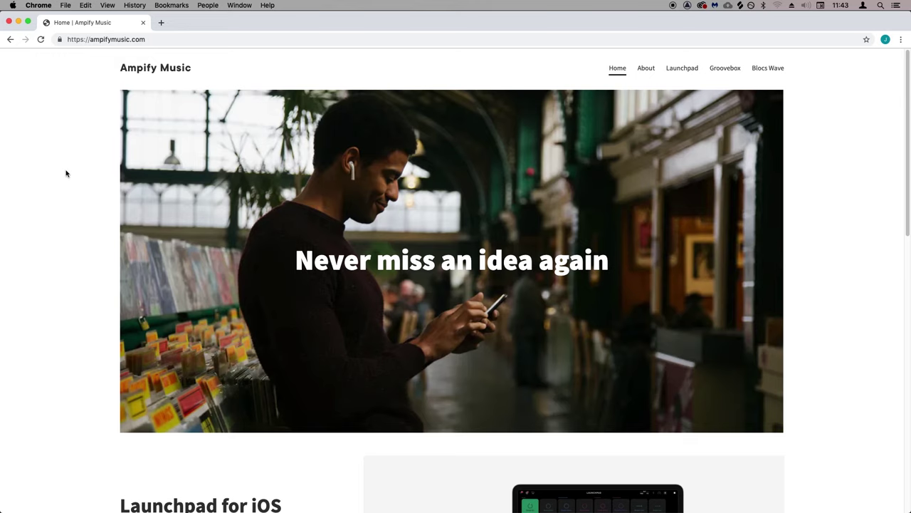
pyautogui.scroll(-8, 66, 173)
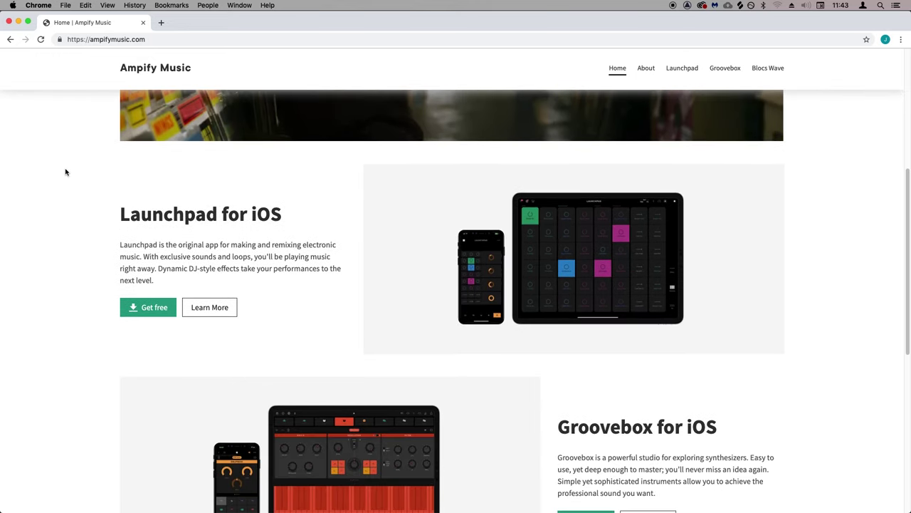
pyautogui.scroll(-7, 66, 173)
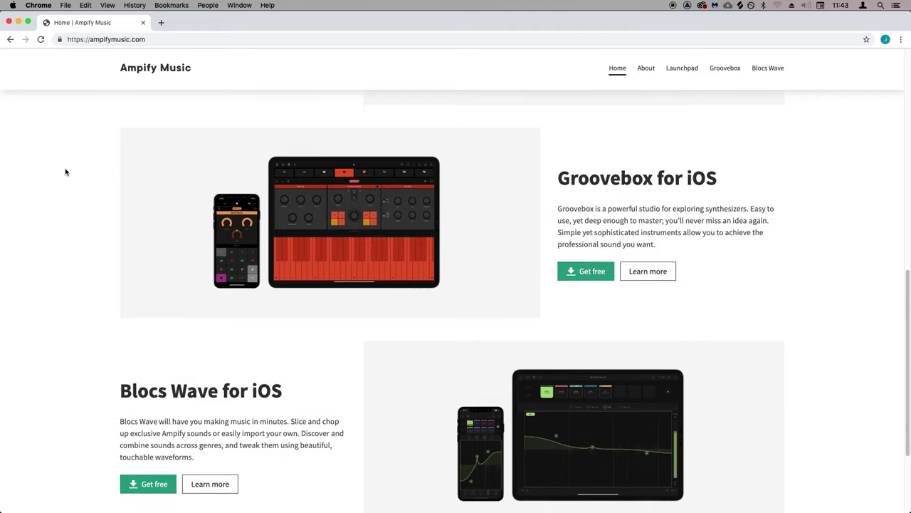
pyautogui.scroll(-1, 66, 172)
pyautogui.scroll(15, 66, 172)
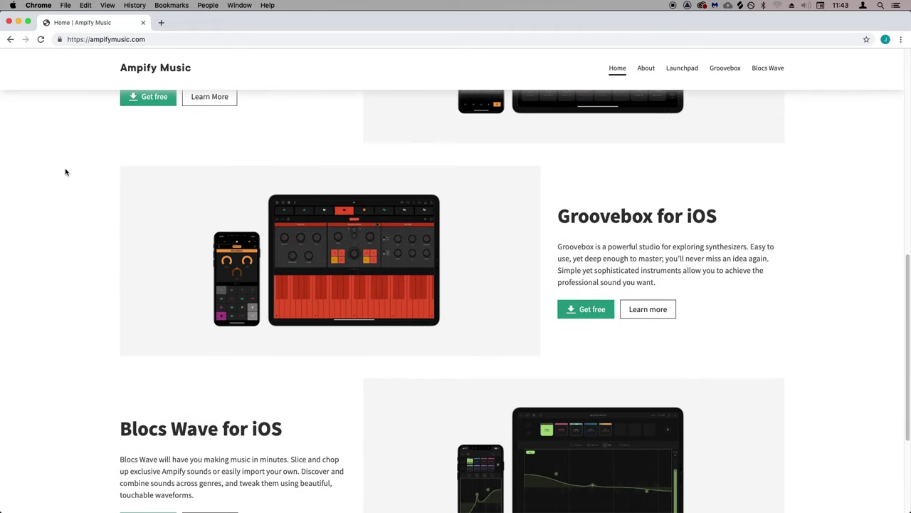
pyautogui.scroll(2, 65, 171)
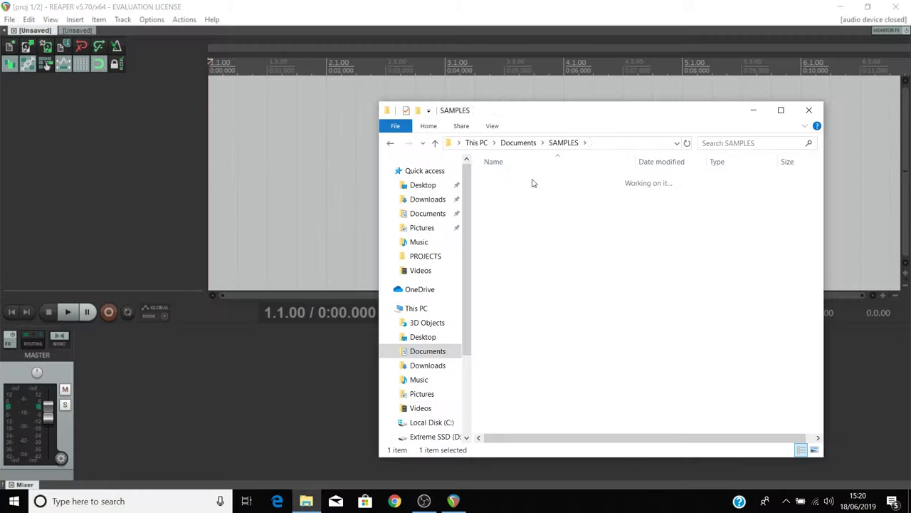
# Step: Open Focusrite Samples > LoFi Chillhop and play Drums1 150bpm in Groove Music
pyautogui.doubleClick(533, 183)
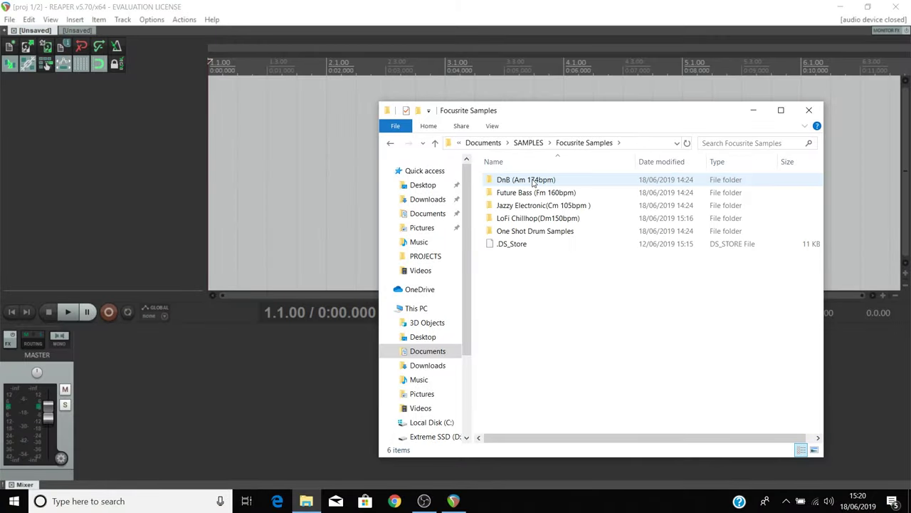
pyautogui.doubleClick(529, 219)
pyautogui.doubleClick(523, 243)
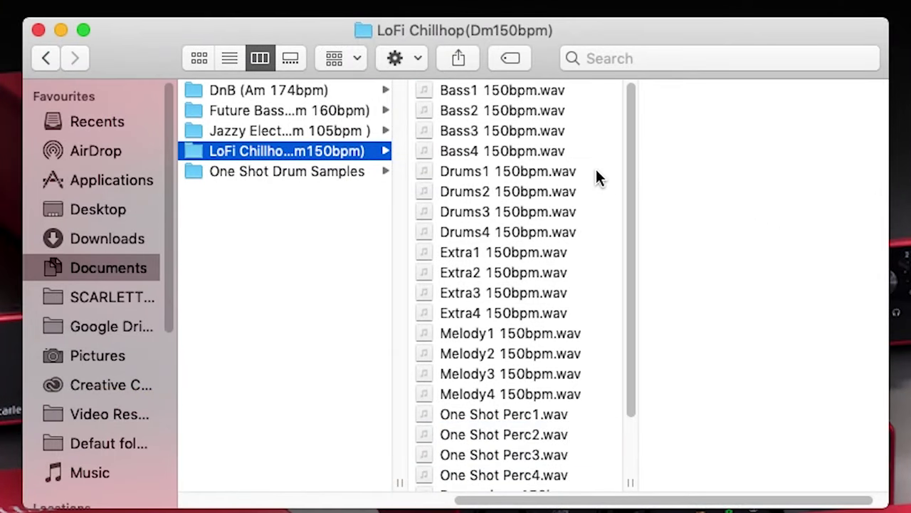
# Step: Preview the Drums1 150bpm.wav loop with Quick Look, then close the preview
pyautogui.click(597, 171)
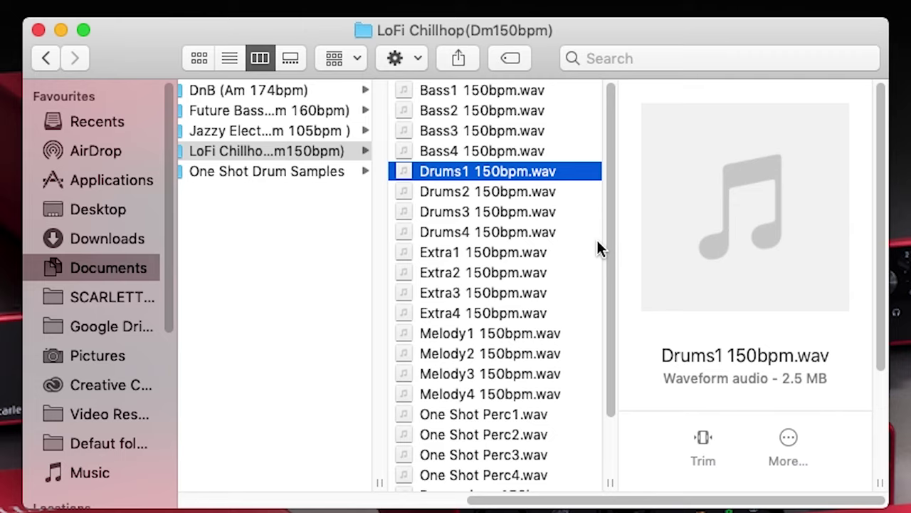
pyautogui.press('space')
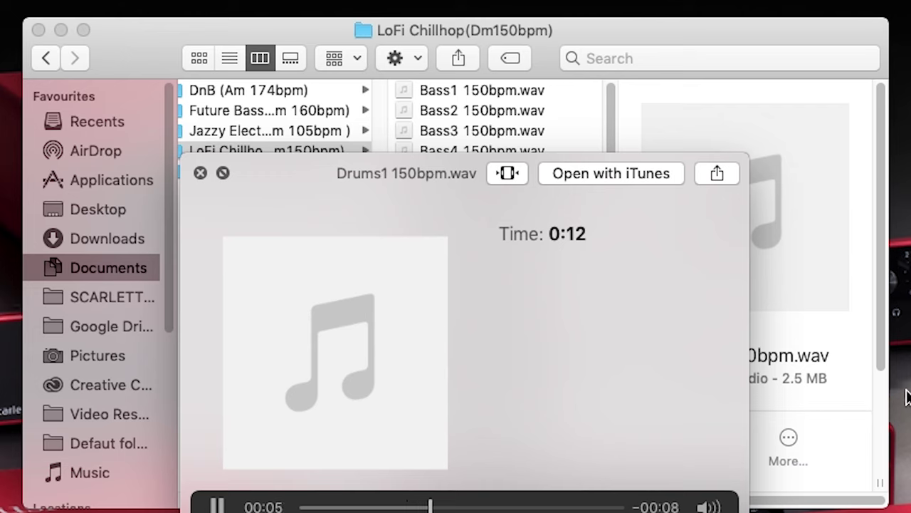
pyautogui.press('space')
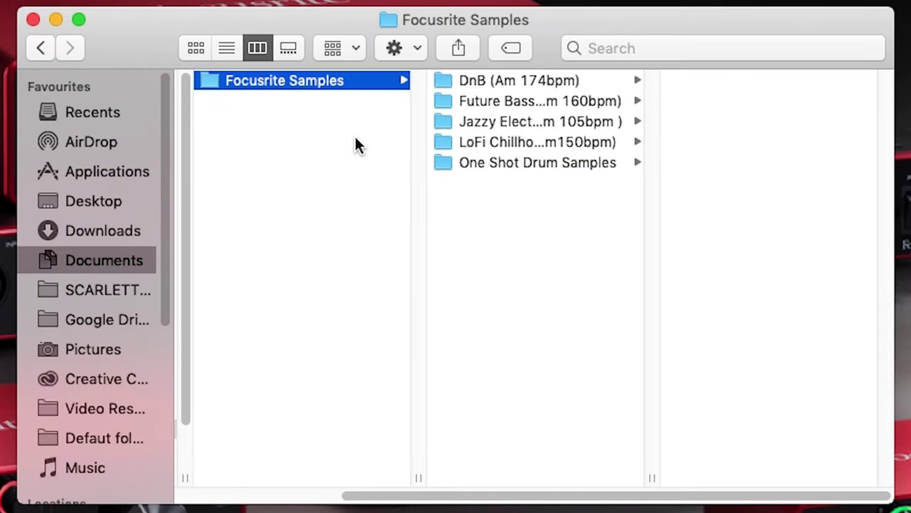
# Step: Show the .wav files in the Jazzy Electronic (Cm 105bpm) folder
pyautogui.click(566, 121)
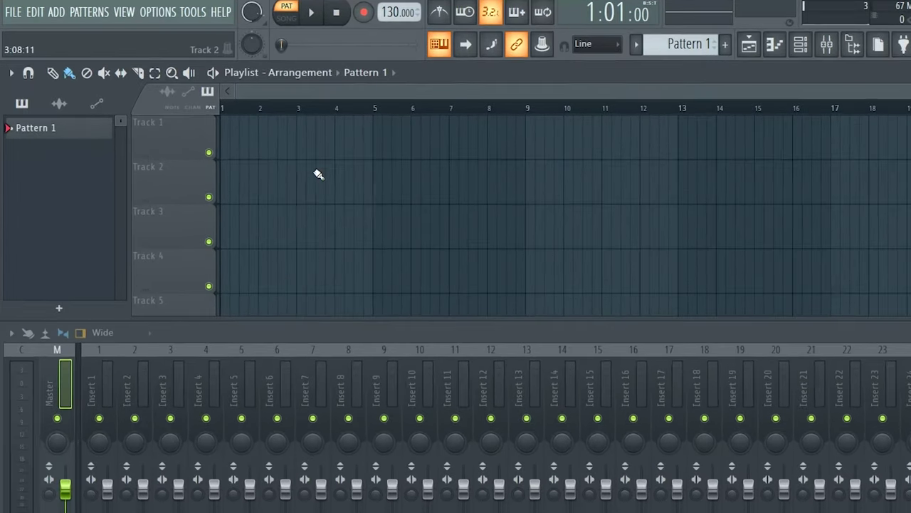
# Step: Set the audio device to Focusrite USB ASIO, then to Scarlett 6i6 USB
pyautogui.click(154, 11)
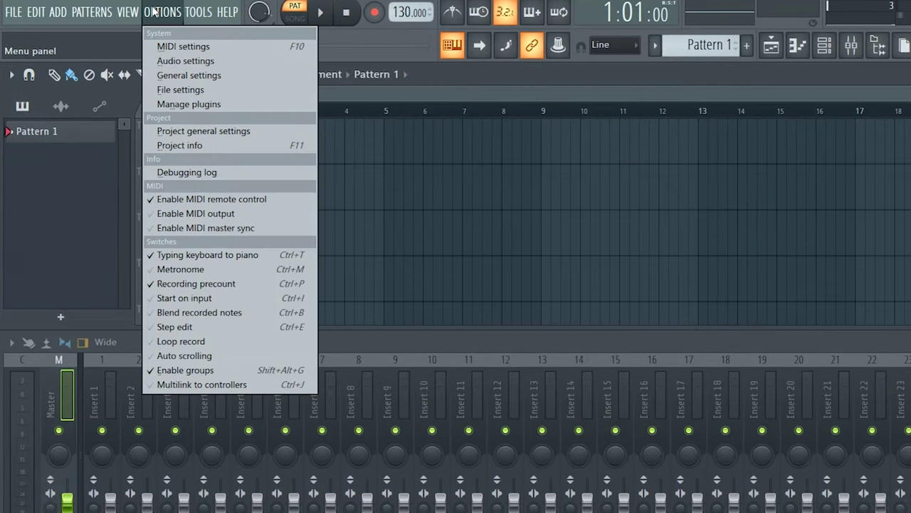
pyautogui.click(185, 60)
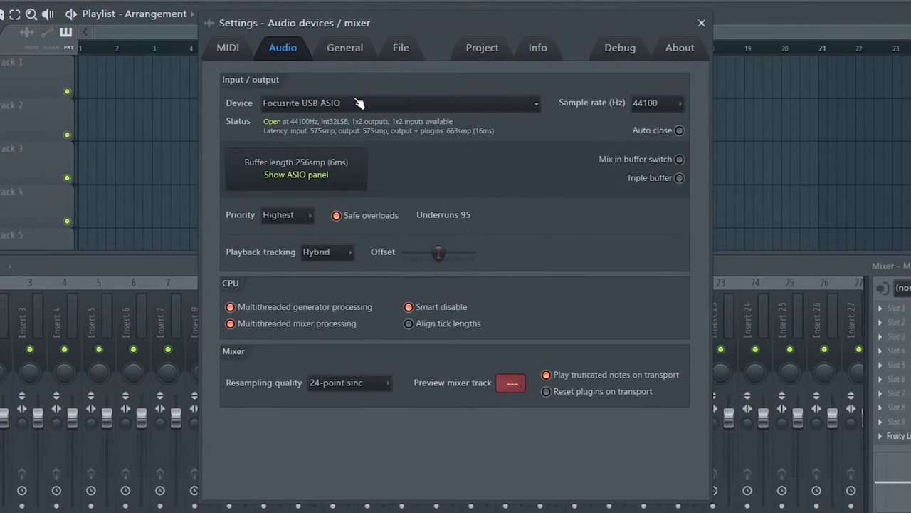
pyautogui.click(359, 104)
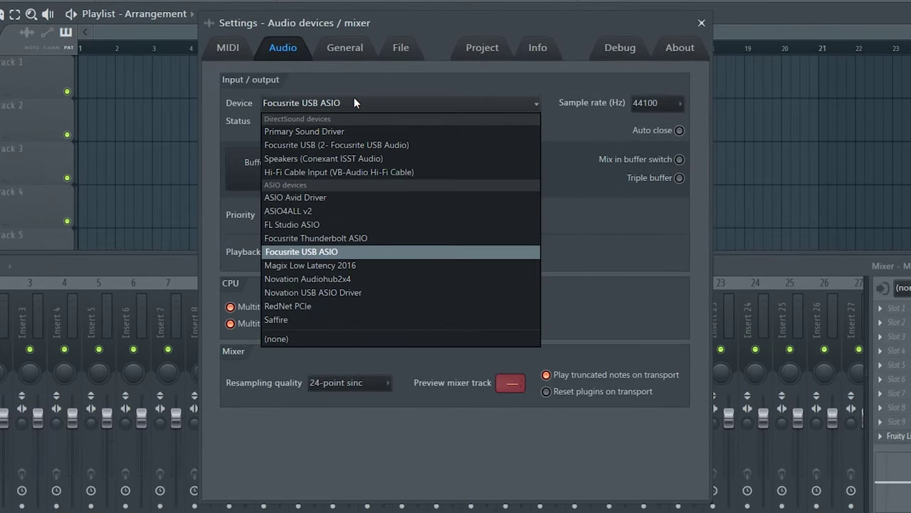
pyautogui.click(313, 251)
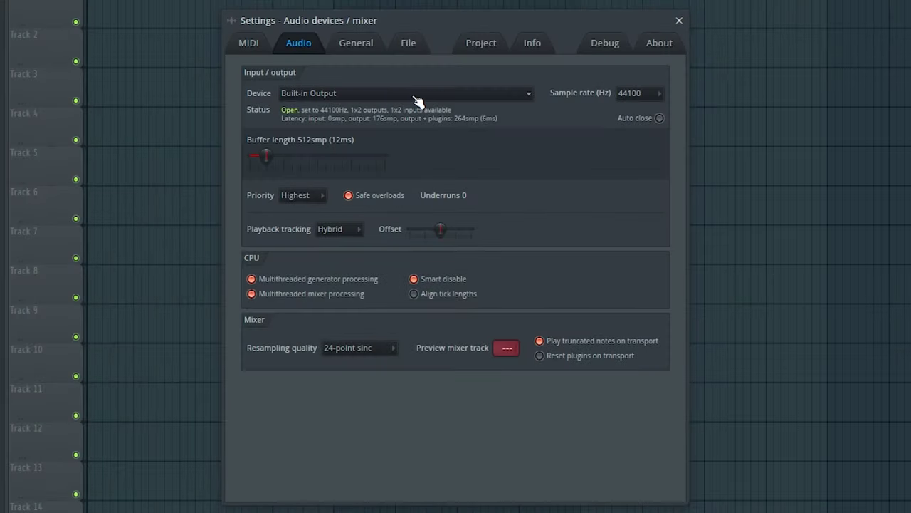
pyautogui.click(395, 93)
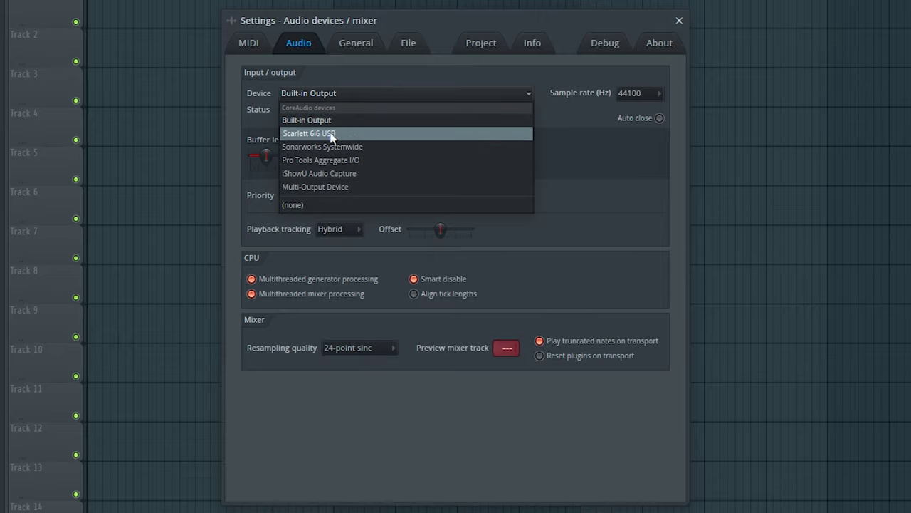
pyautogui.click(359, 133)
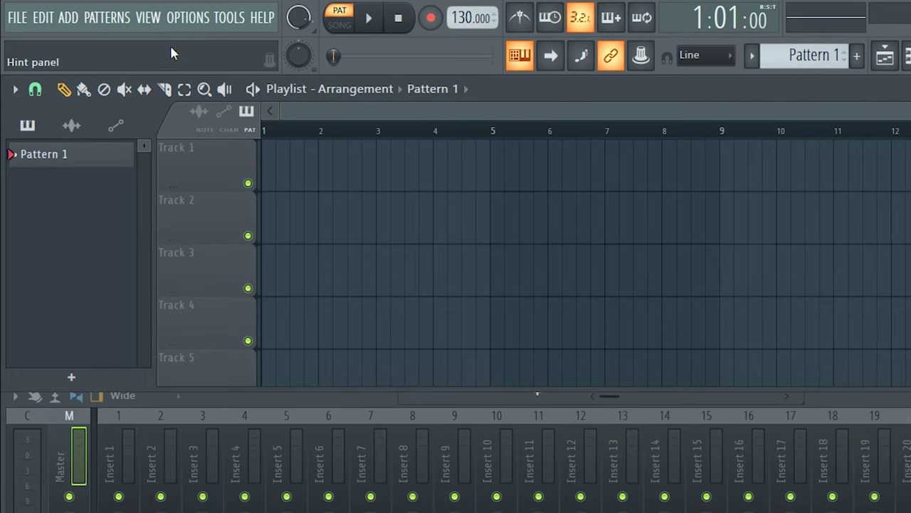
# Step: Show the sample browser and add Documents\SAMPLES as a browser extra search folder
pyautogui.click(148, 17)
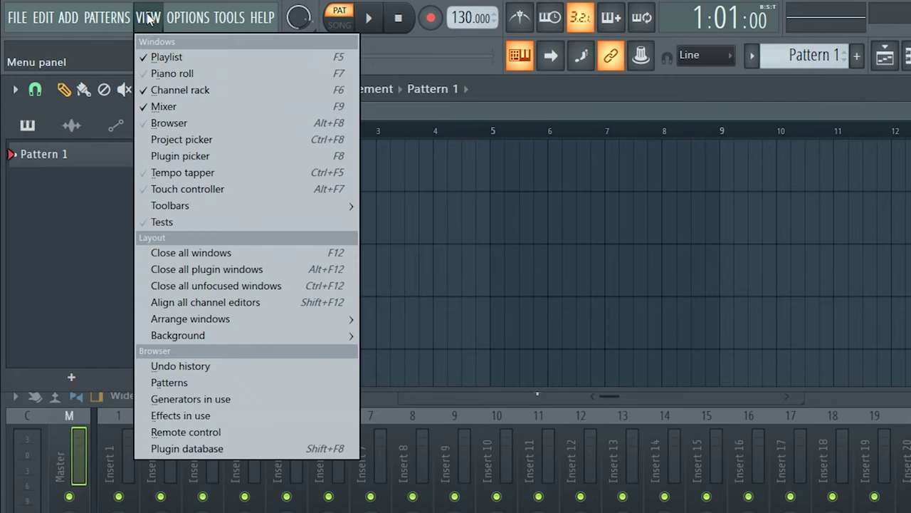
pyautogui.click(179, 125)
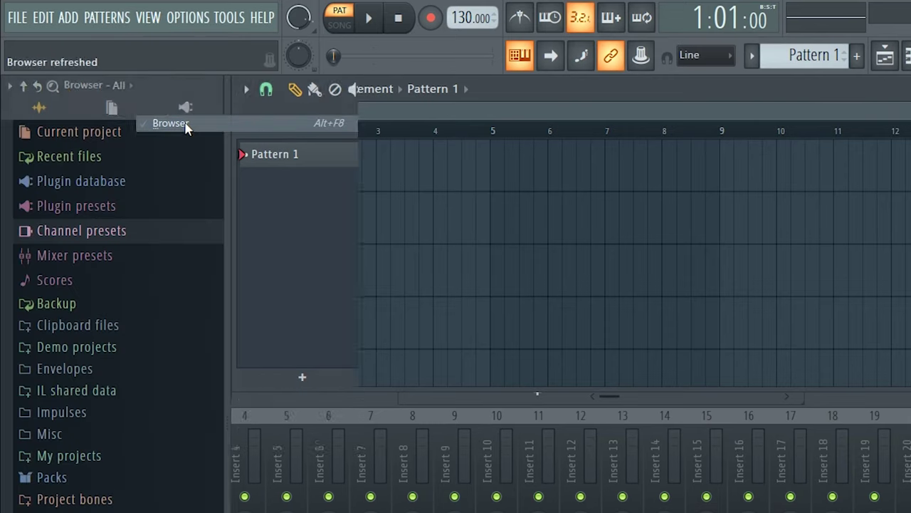
pyautogui.click(186, 17)
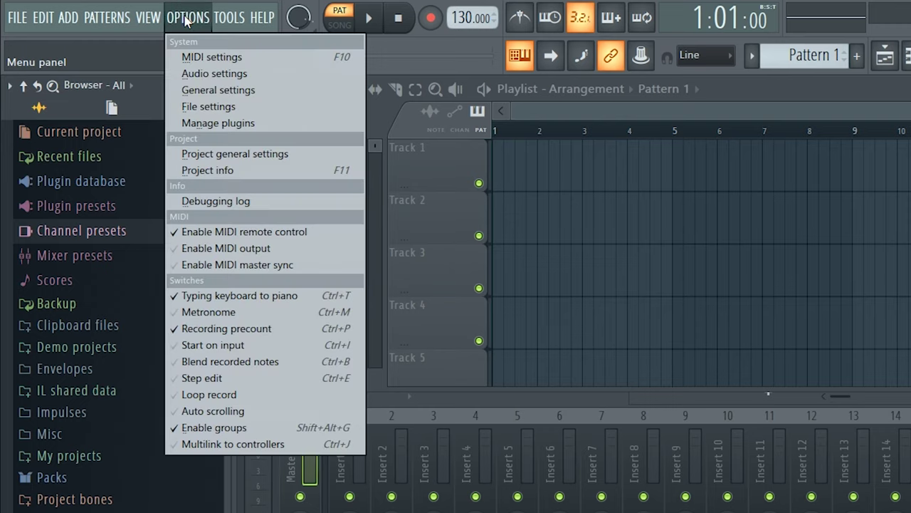
pyautogui.click(235, 107)
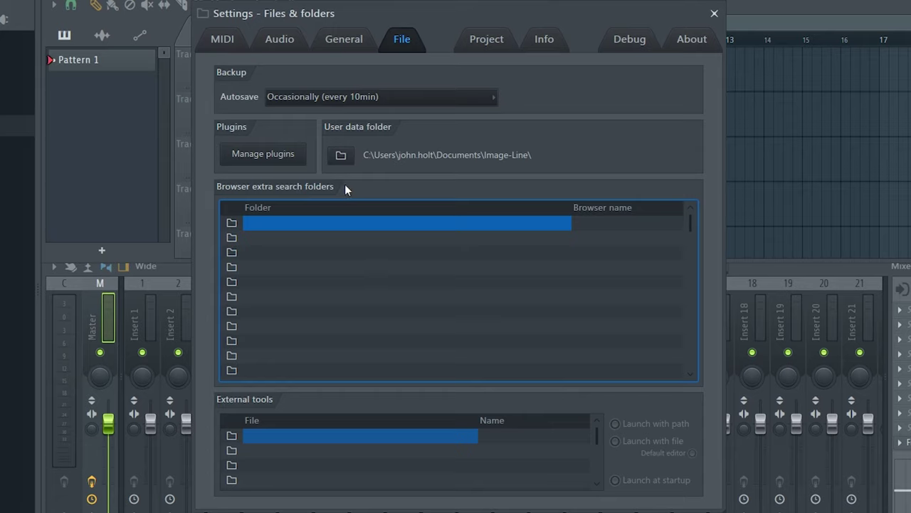
pyautogui.click(231, 222)
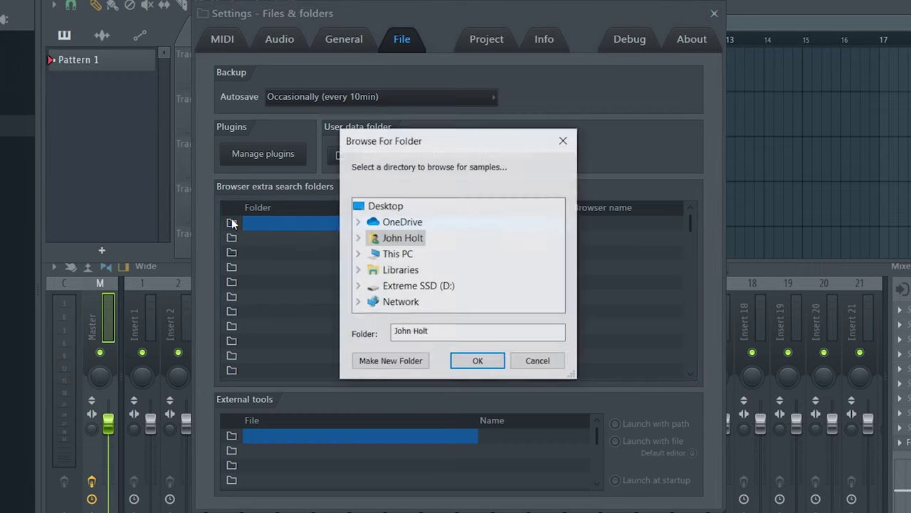
pyautogui.scroll(-6, 499, 253)
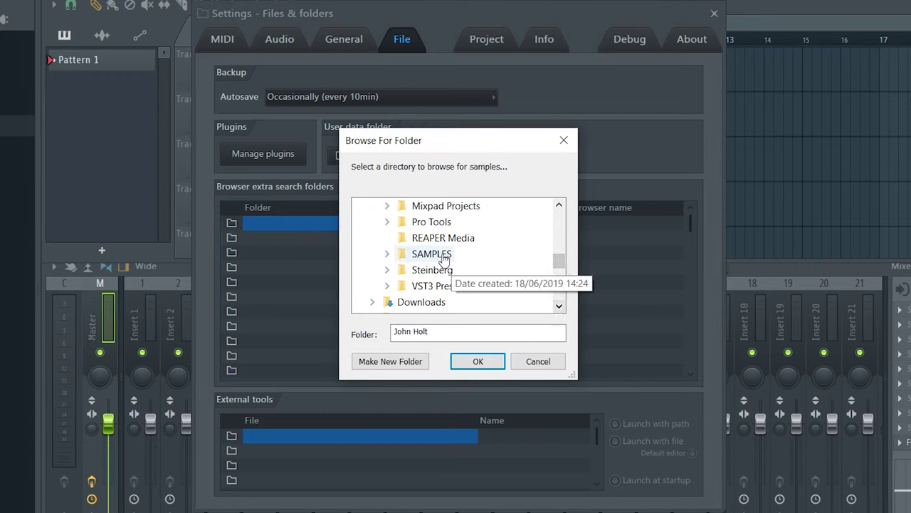
pyautogui.click(434, 254)
pyautogui.doubleClick(427, 286)
pyautogui.click(478, 361)
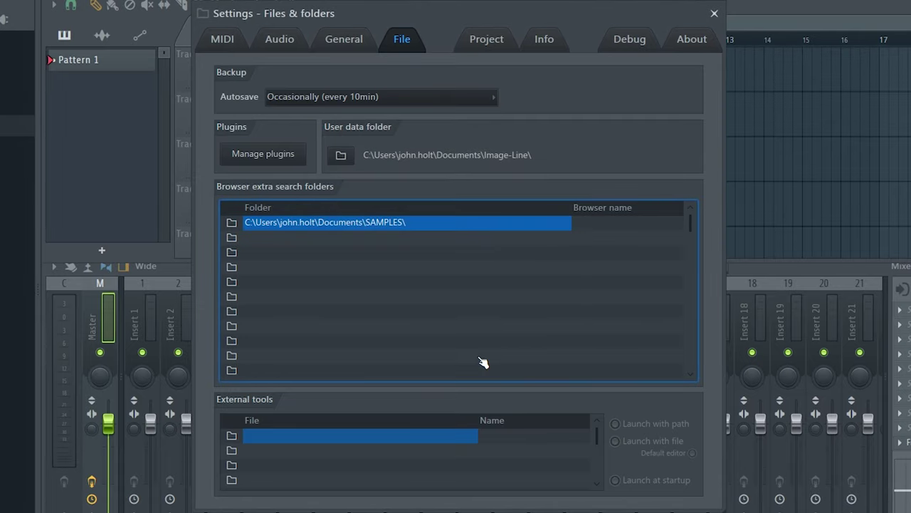
pyautogui.click(715, 13)
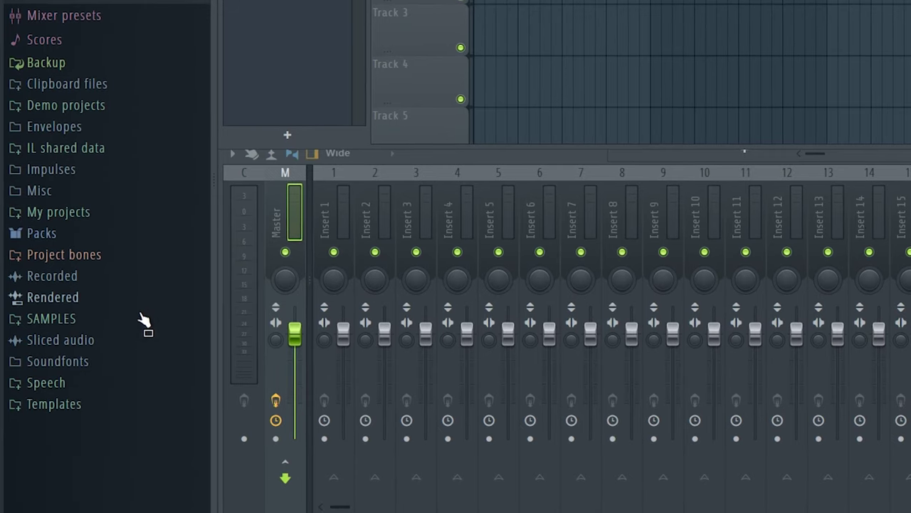
# Step: Browse SAMPLES > Focusrite Samples > LoFi Chillhop, preview the Drums1 150bpm loop, then collapse LoFi Chillhop
pyautogui.click(51, 319)
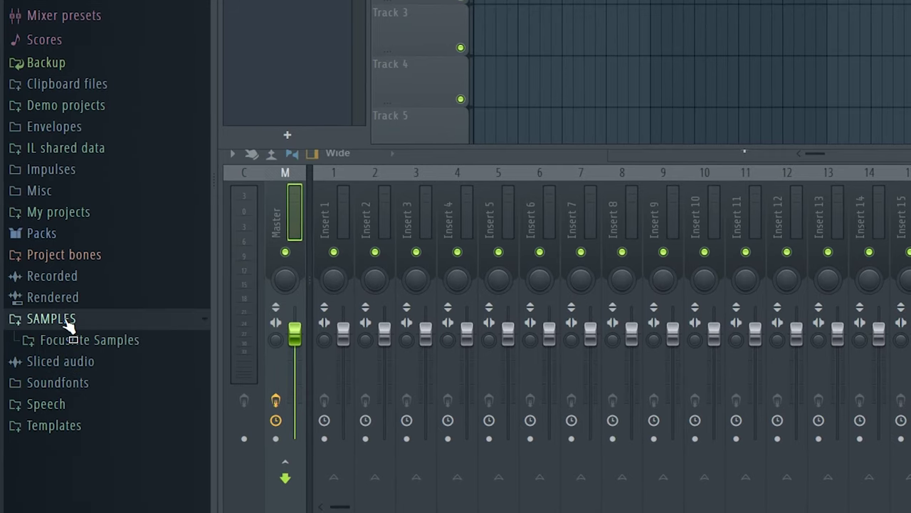
pyautogui.click(93, 340)
pyautogui.scroll(-1, 93, 342)
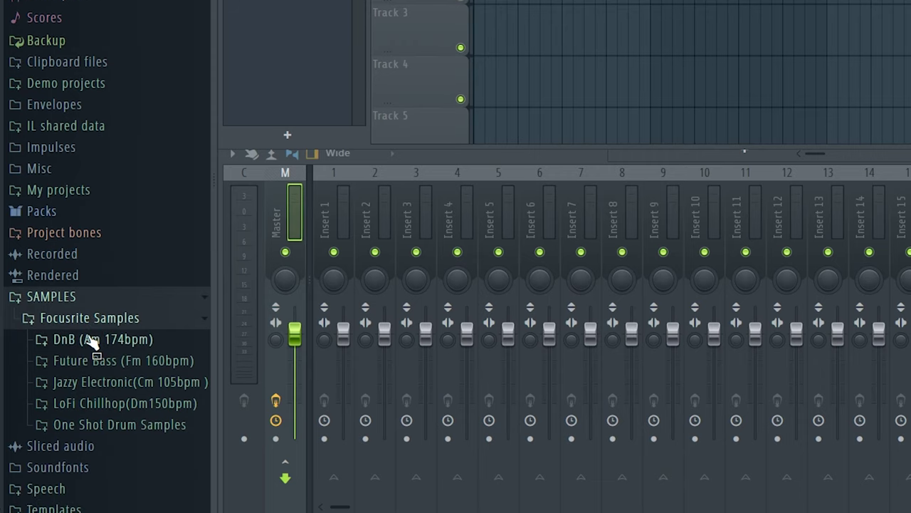
pyautogui.click(133, 403)
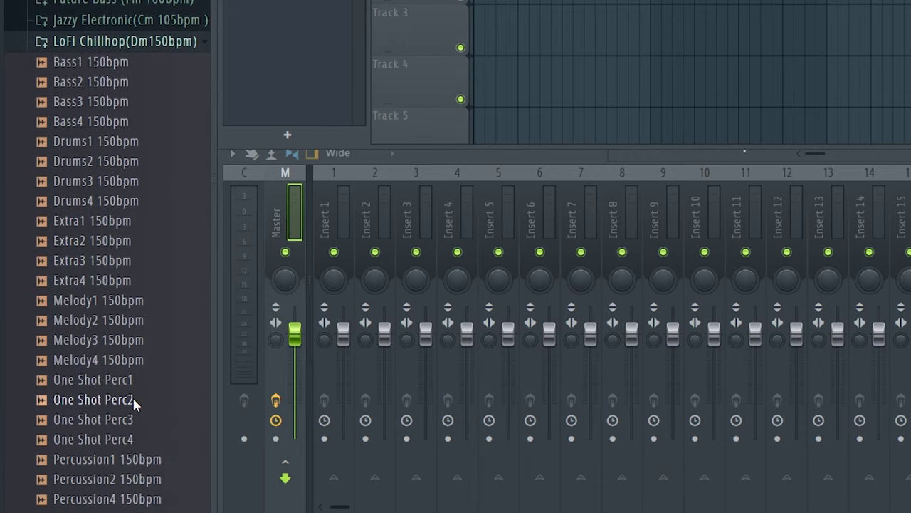
pyautogui.click(100, 142)
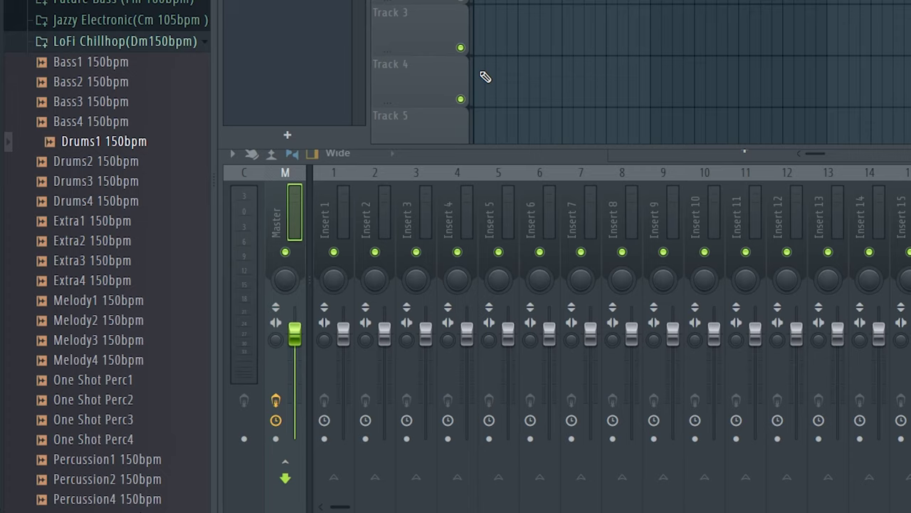
pyautogui.click(142, 41)
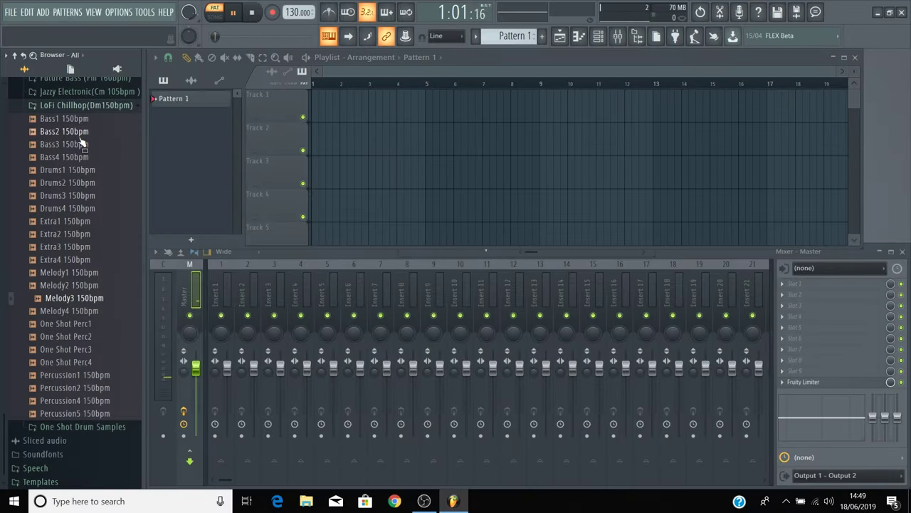
# Step: Stop playback, type 150 as the project tempo, and switch the transport to SONG mode
pyautogui.press('space')
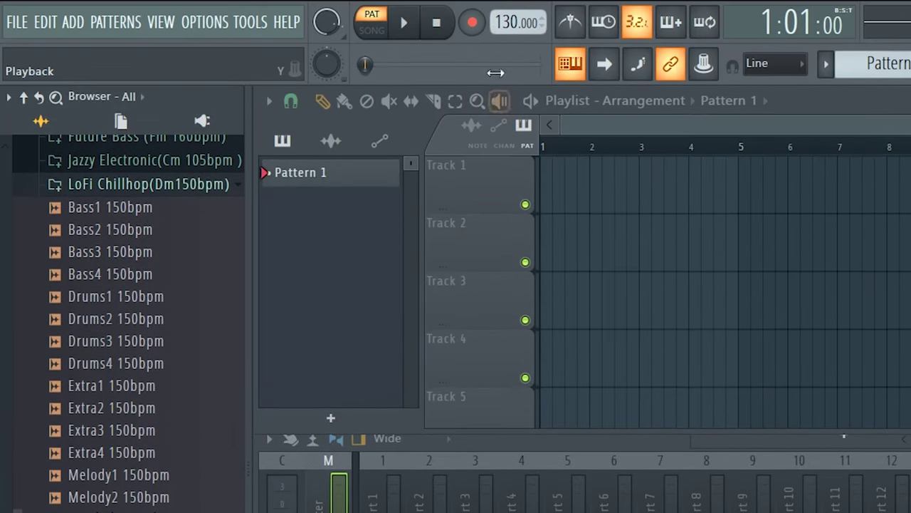
pyautogui.rightClick(504, 31)
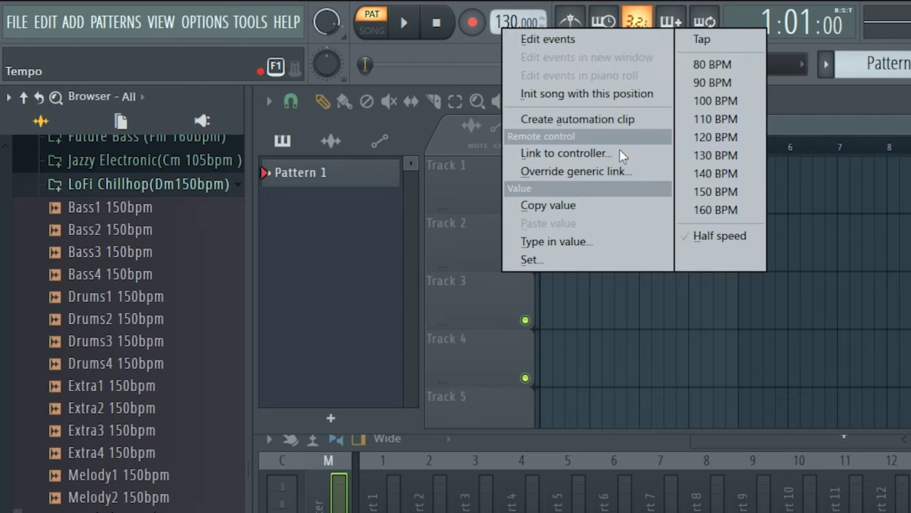
pyautogui.click(559, 242)
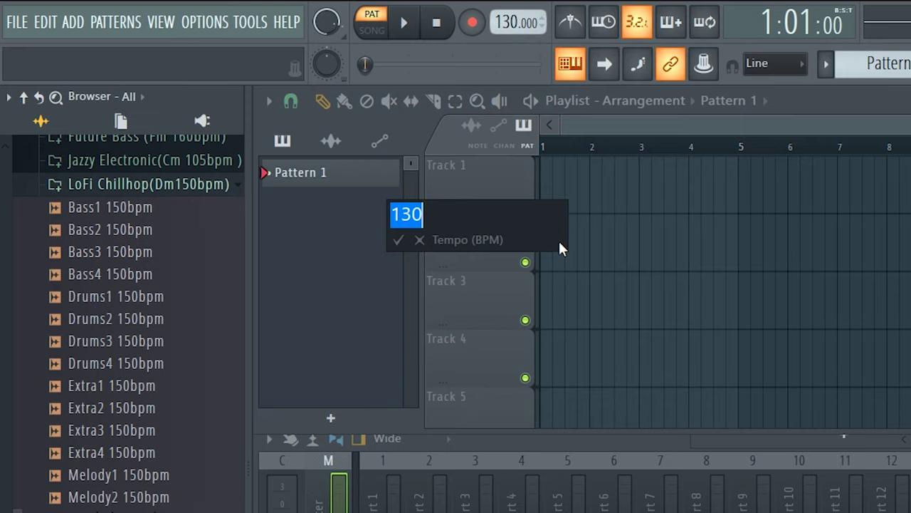
pyautogui.write('150')
pyautogui.press('Return')
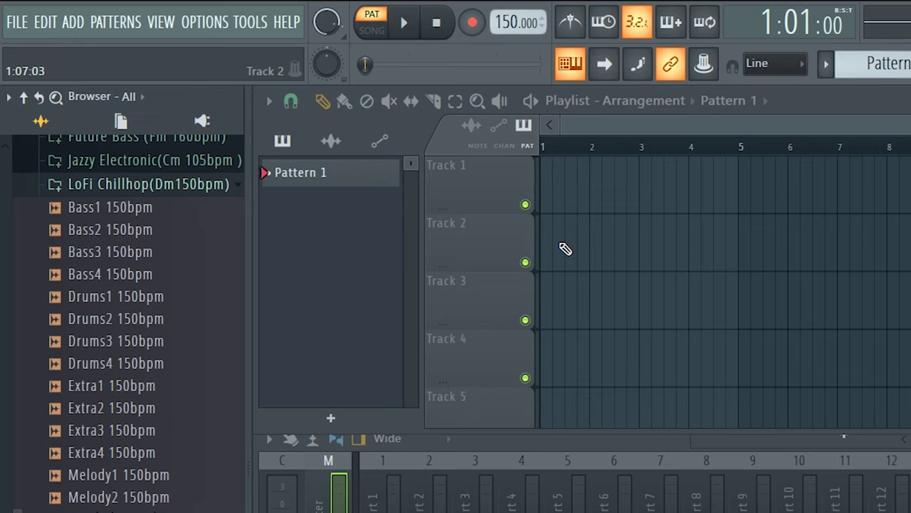
pyautogui.click(380, 33)
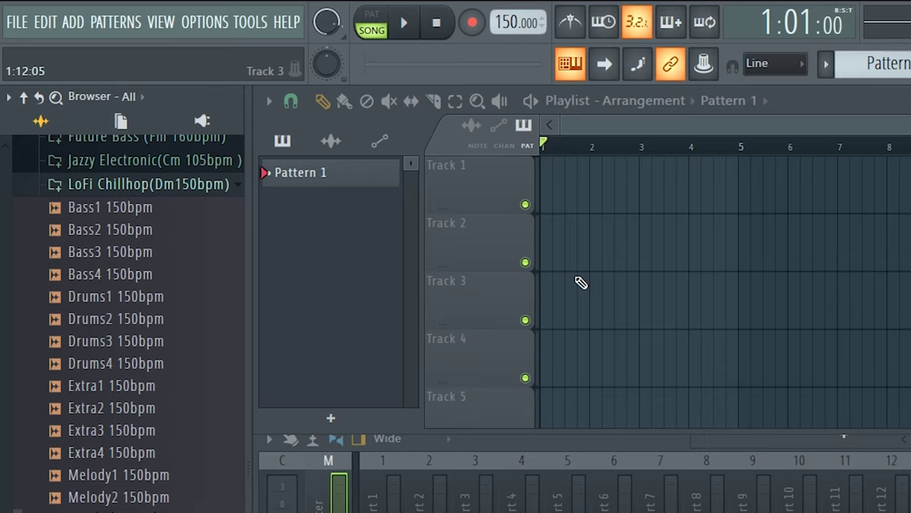
# Step: With beat snapping, drop Drums1 150bpm on Track 1, copy it at bar 9, delete the bar-1 clip
pyautogui.click(292, 102)
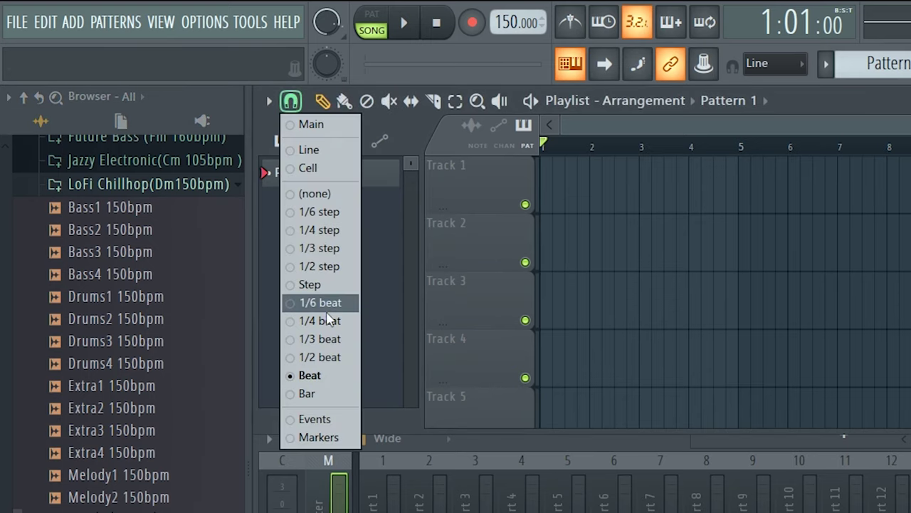
pyautogui.click(305, 376)
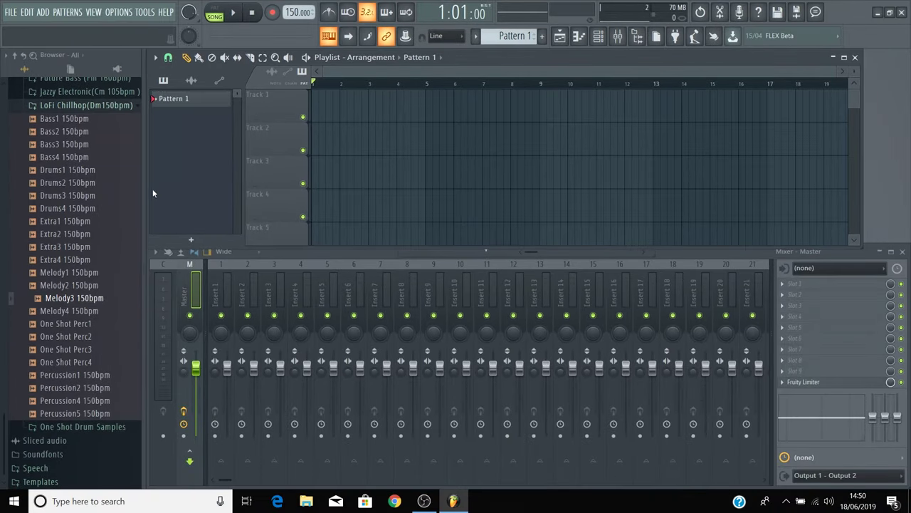
pyautogui.click(81, 170)
pyautogui.moveTo(80, 170); pyautogui.dragTo(313, 103)
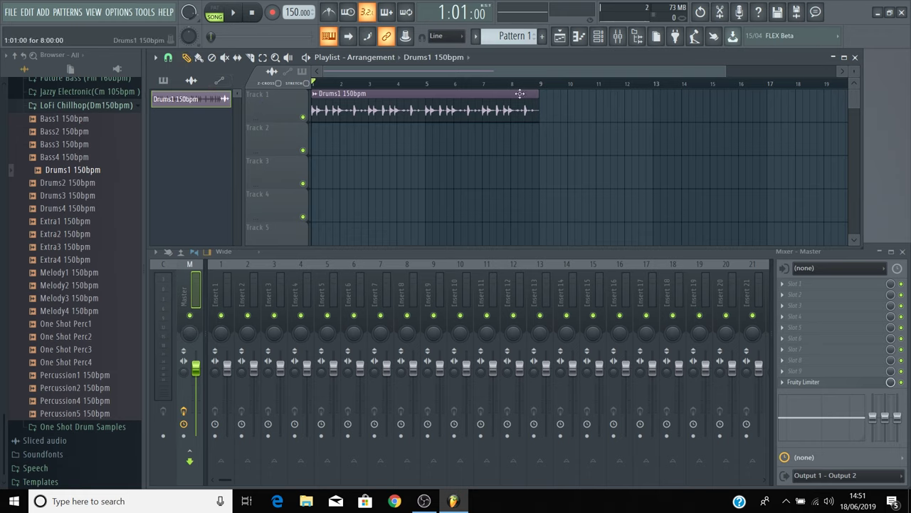
pyautogui.click(552, 108)
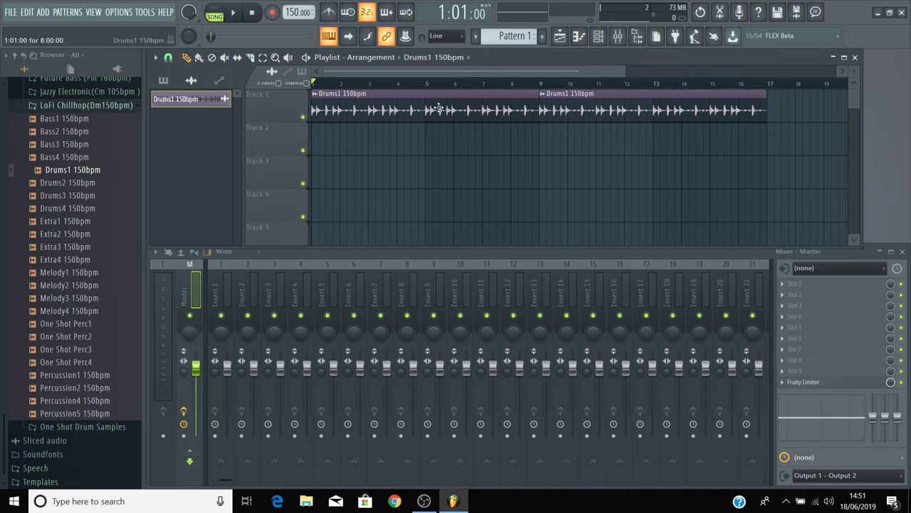
pyautogui.rightClick(439, 108)
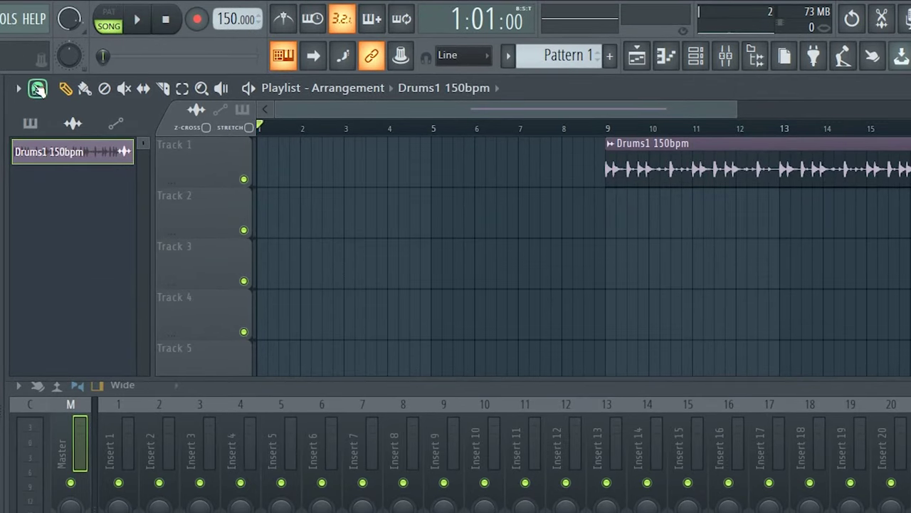
# Step: Nudge the Drums1 clip off bar 9 without snapping, then re-snap it to bar 9
pyautogui.click(40, 91)
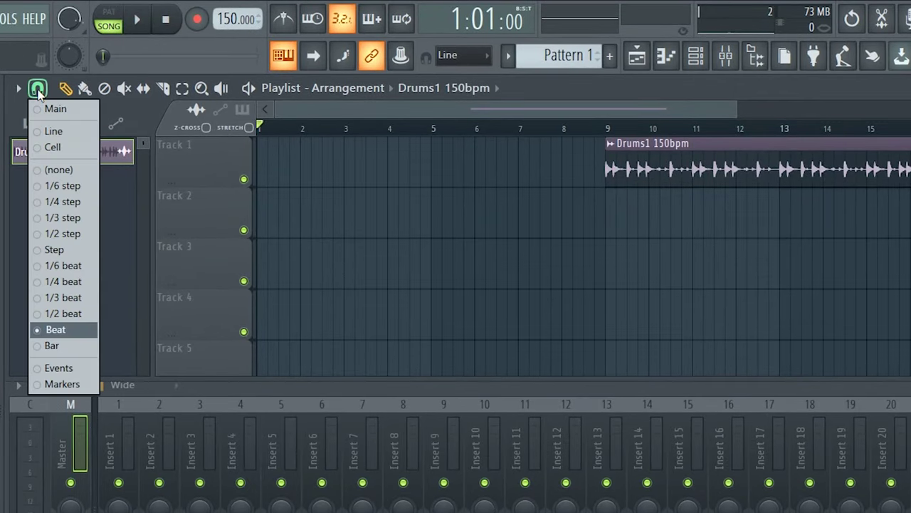
pyautogui.click(69, 177)
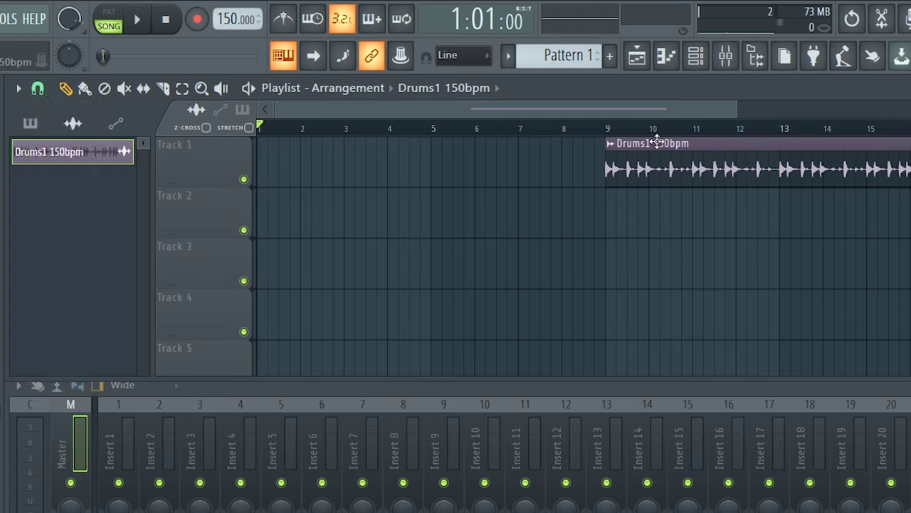
pyautogui.moveTo(657, 143); pyautogui.dragTo(627, 142)
pyautogui.click(38, 87)
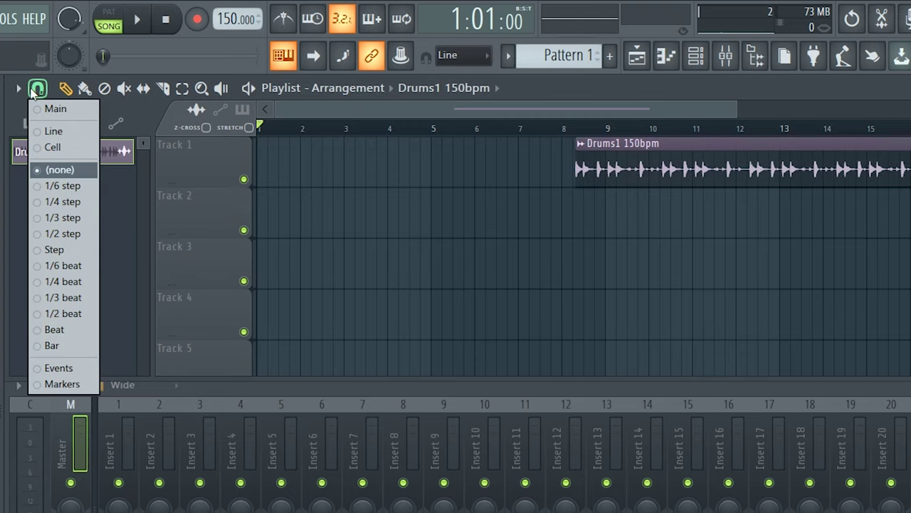
pyautogui.click(77, 328)
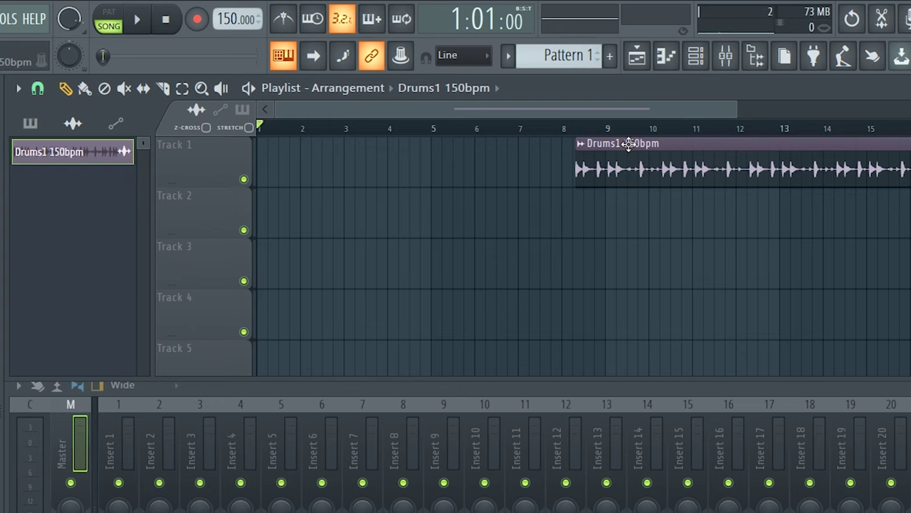
pyautogui.moveTo(629, 143); pyautogui.dragTo(659, 144)
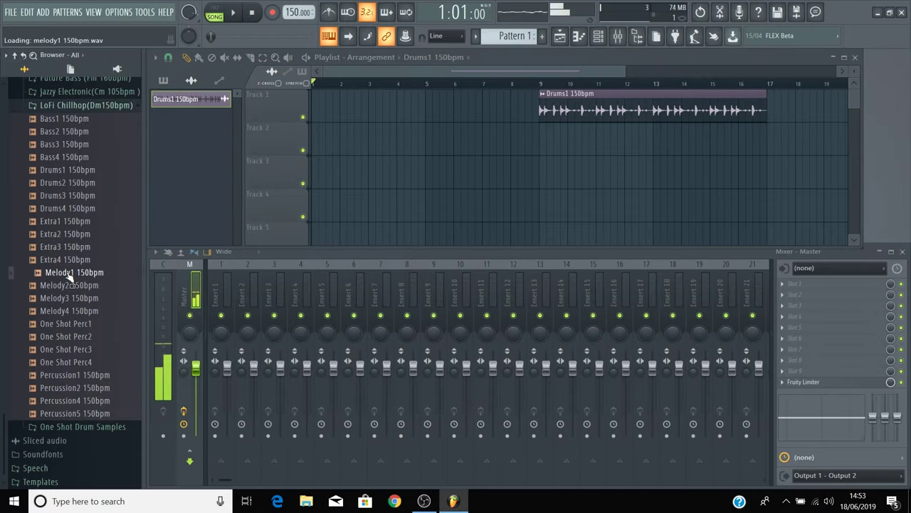
# Step: Place Melody1 150bpm on Track 3 at bar 1 and Bass2 150bpm on Track 2 at bar 9, then play
pyautogui.moveTo(63, 279); pyautogui.dragTo(314, 169)
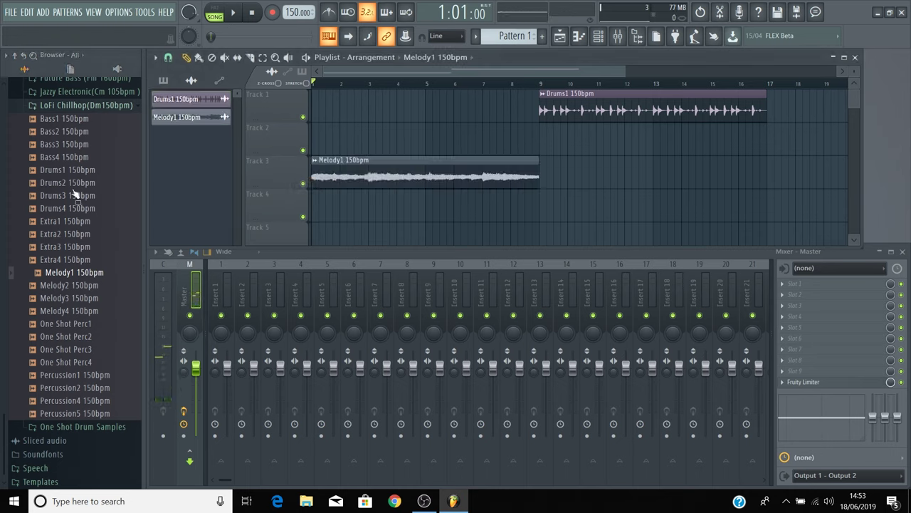
pyautogui.moveTo(63, 131); pyautogui.dragTo(542, 148)
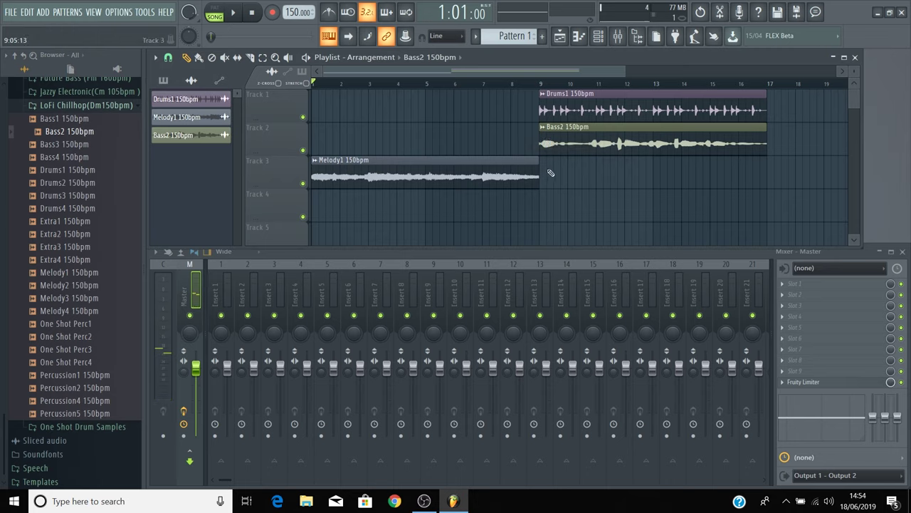
pyautogui.press('space')
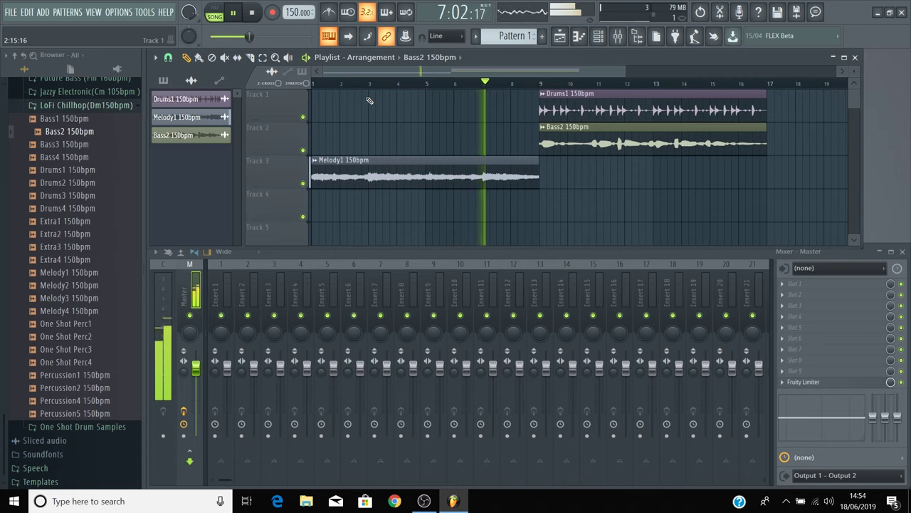
pyautogui.click(406, 160)
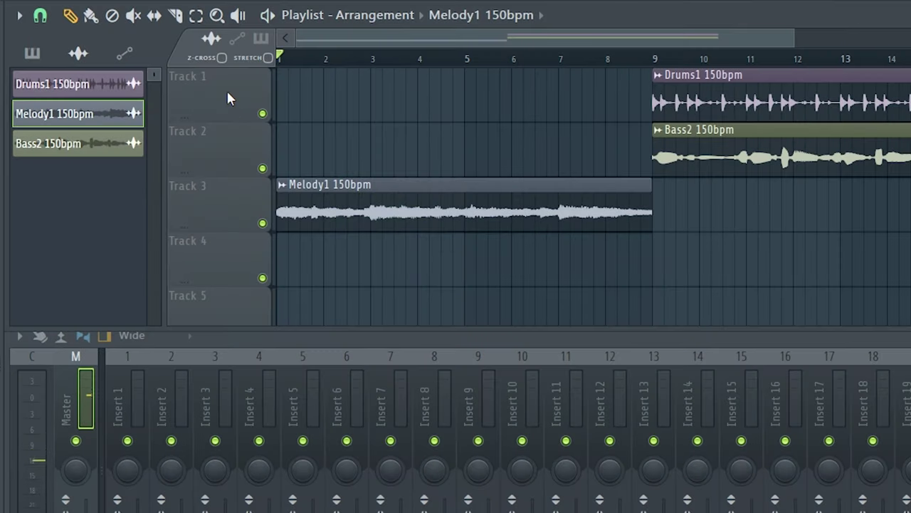
# Step: Rename playlist track 1 to 'Drums' and stretch the Melody1 clip to end at bar 9
pyautogui.rightClick(228, 99)
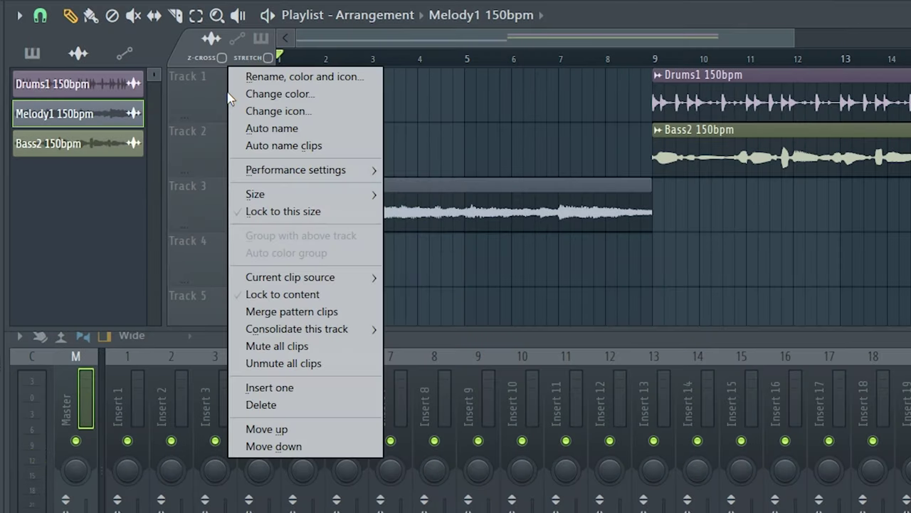
pyautogui.click(311, 76)
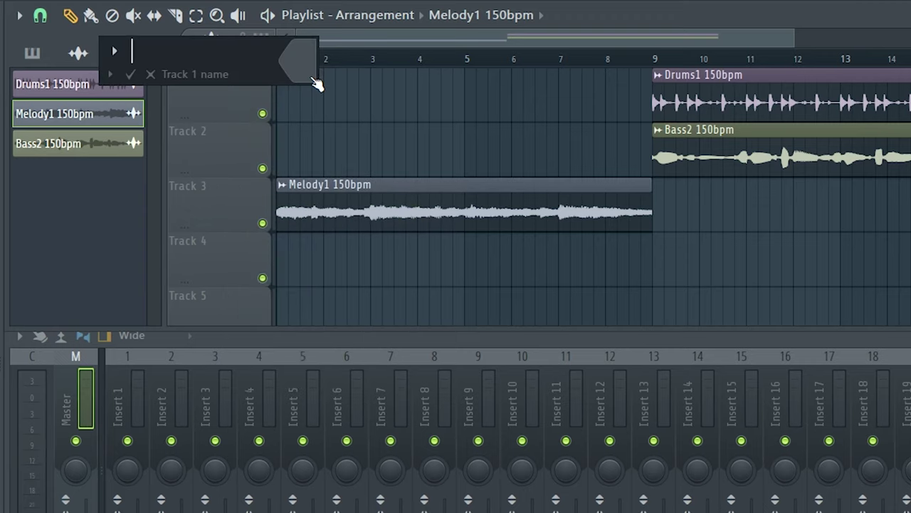
pyautogui.write('Drums')
pyautogui.press('Return')
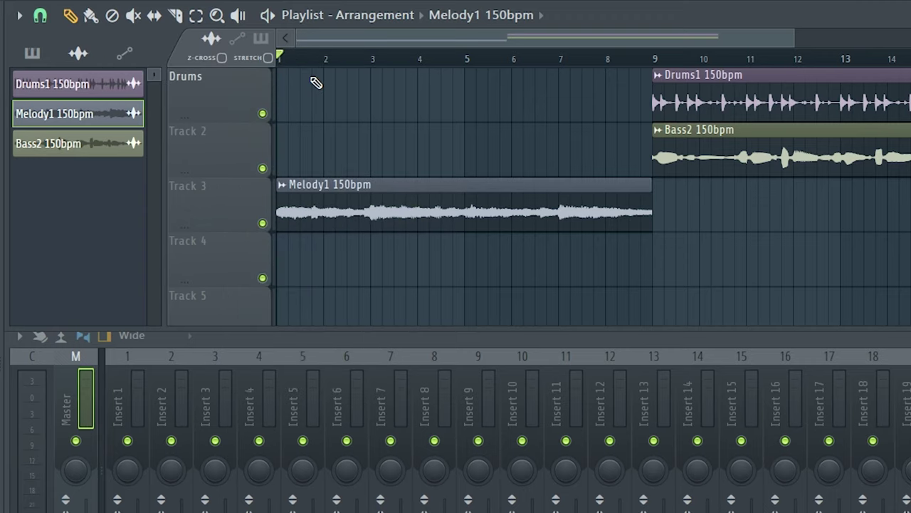
pyautogui.rightClick(201, 150)
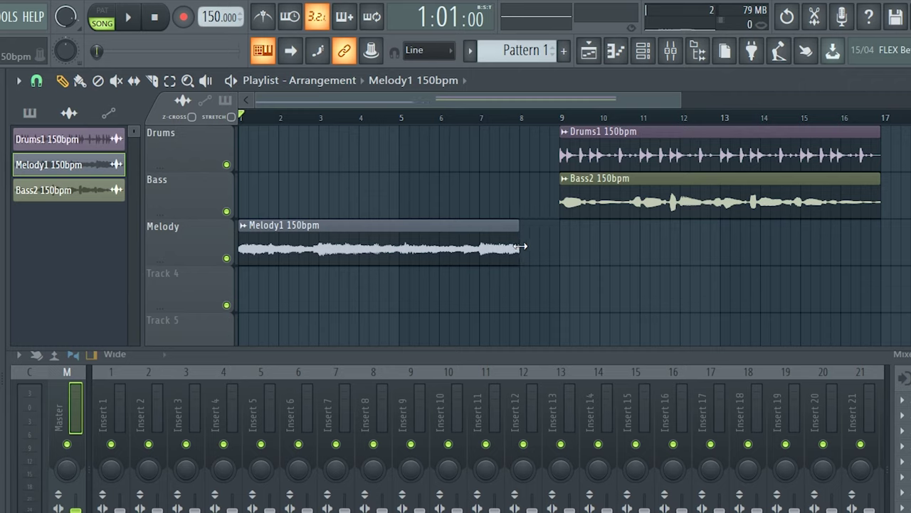
pyautogui.moveTo(541, 246); pyautogui.dragTo(560, 246)
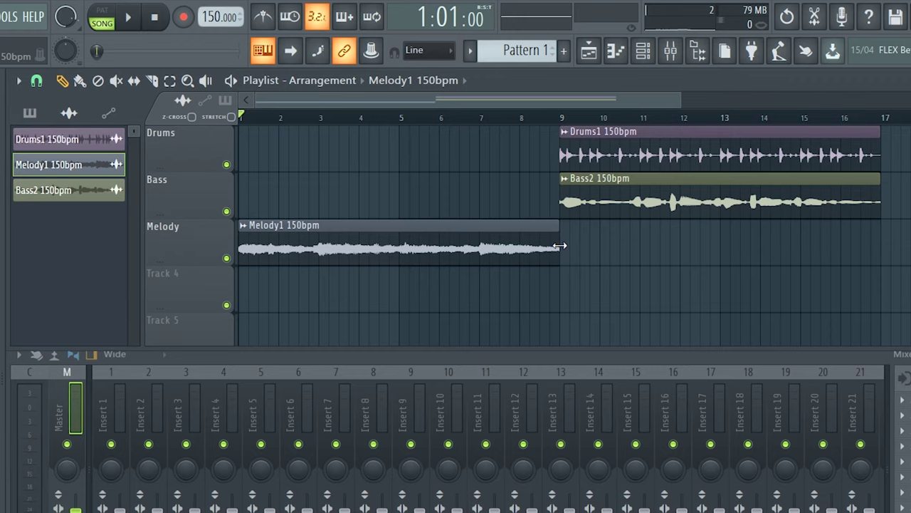
# Step: Set the TRACK field of Drums1 to 1, Bass2 to 2 and Melody1 to 3
pyautogui.doubleClick(197, 147)
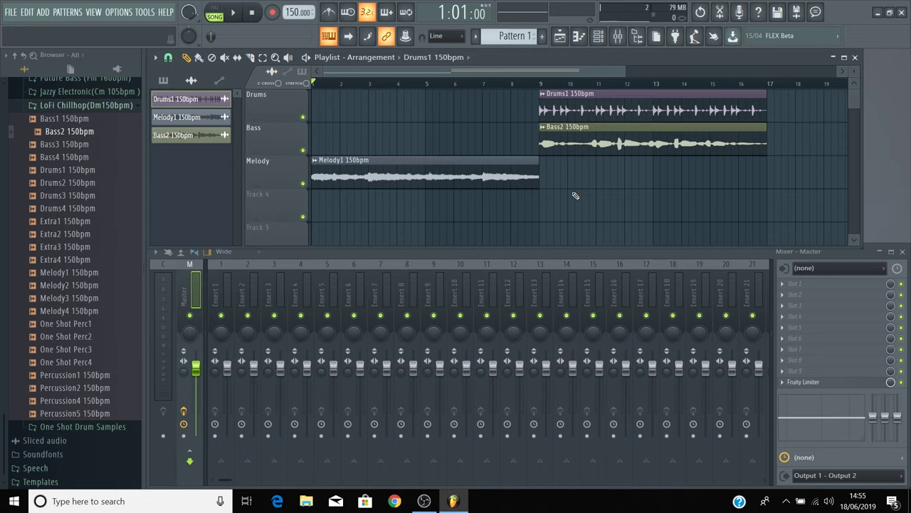
pyautogui.doubleClick(570, 106)
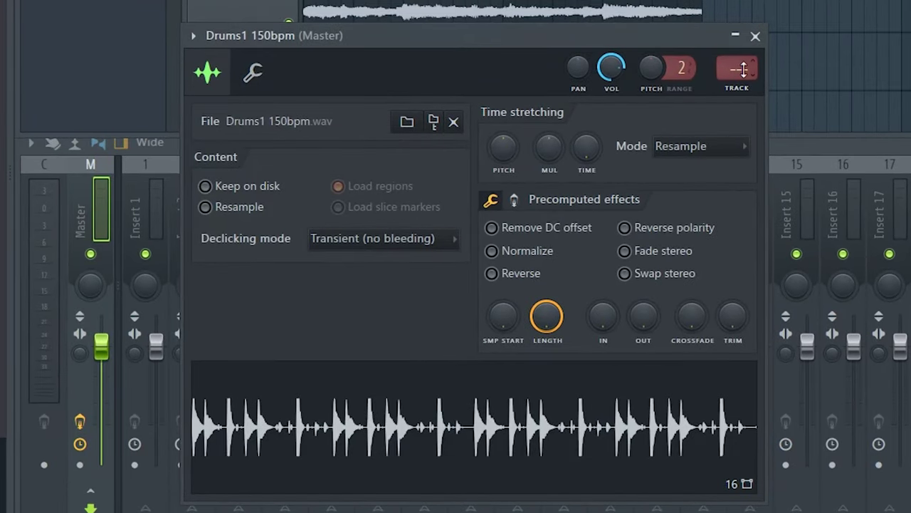
pyautogui.scroll(1, 737, 67)
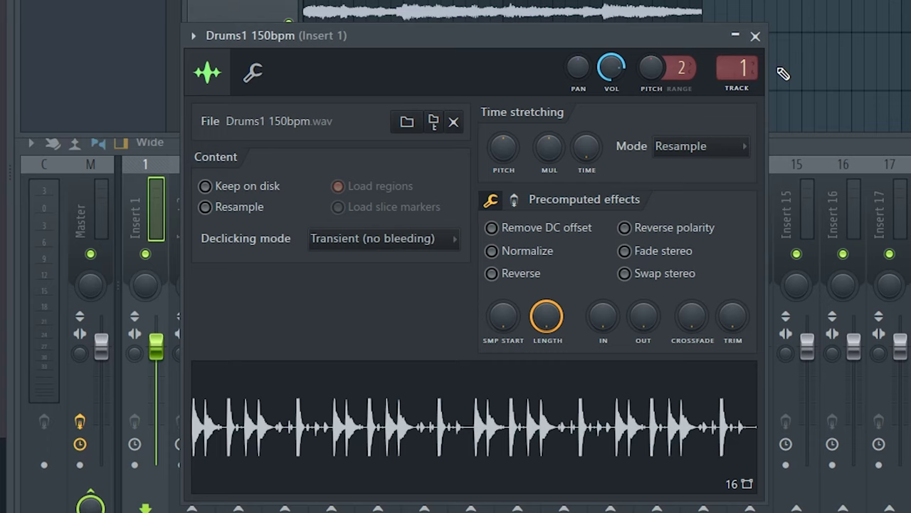
pyautogui.click(755, 36)
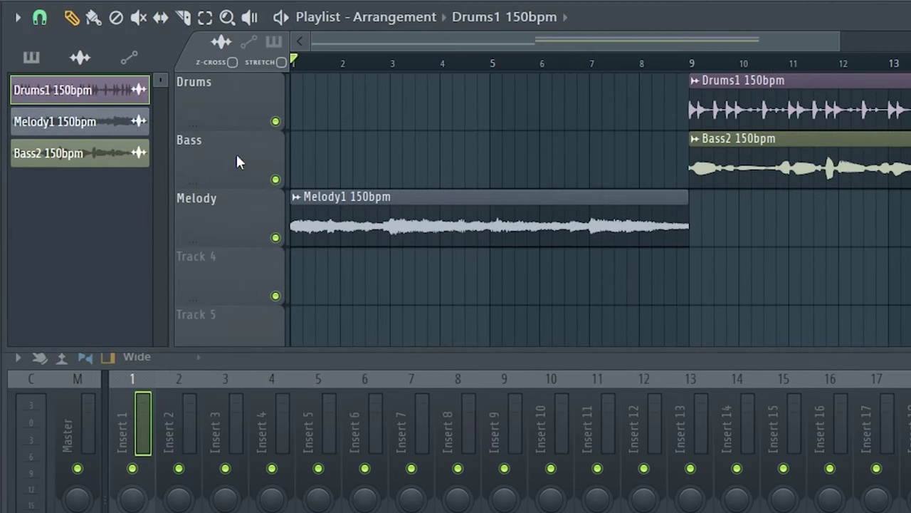
pyautogui.scroll(2, 566, 125)
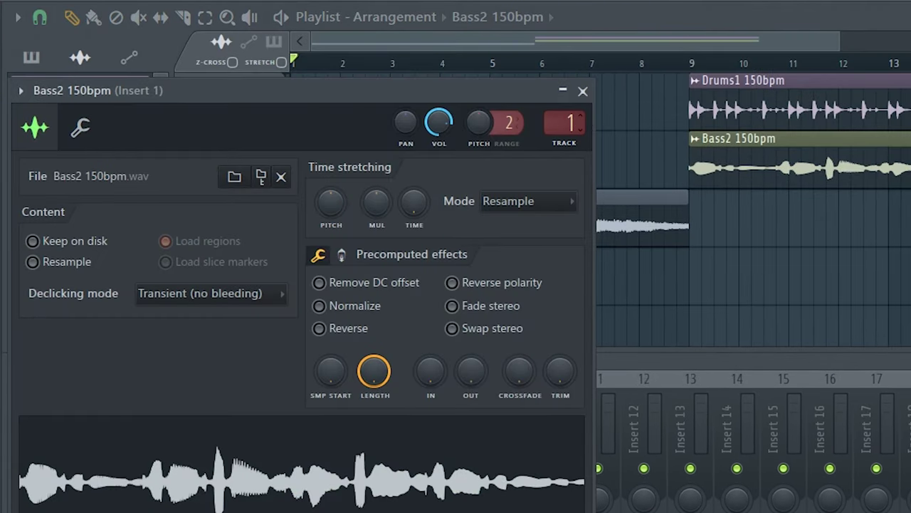
pyautogui.click(584, 91)
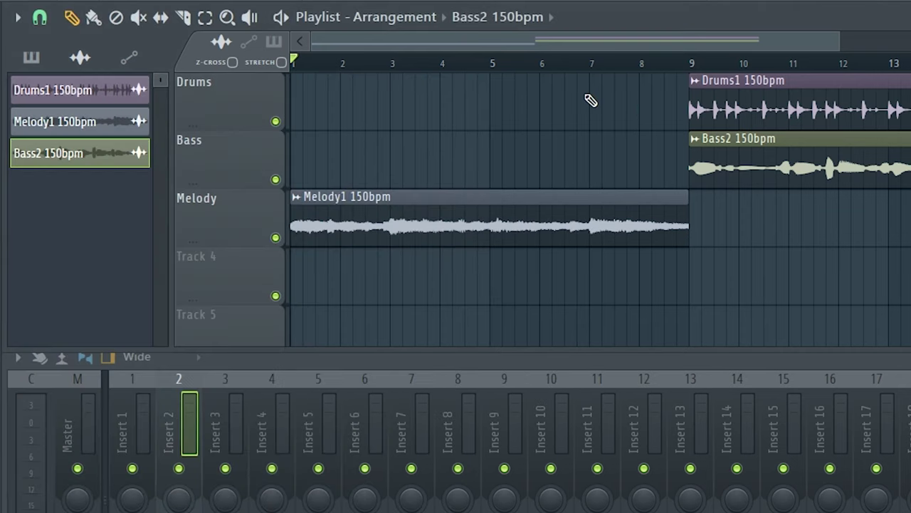
pyautogui.scroll(3, 741, 313)
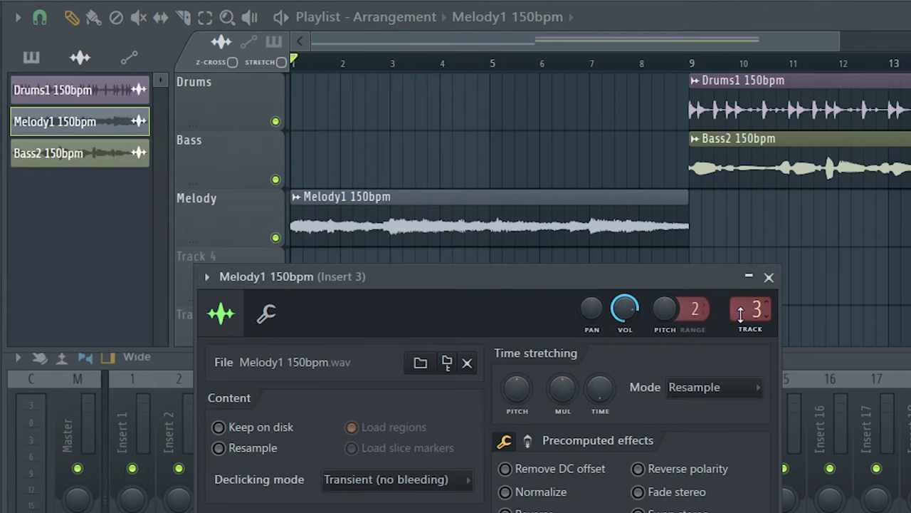
pyautogui.click(769, 277)
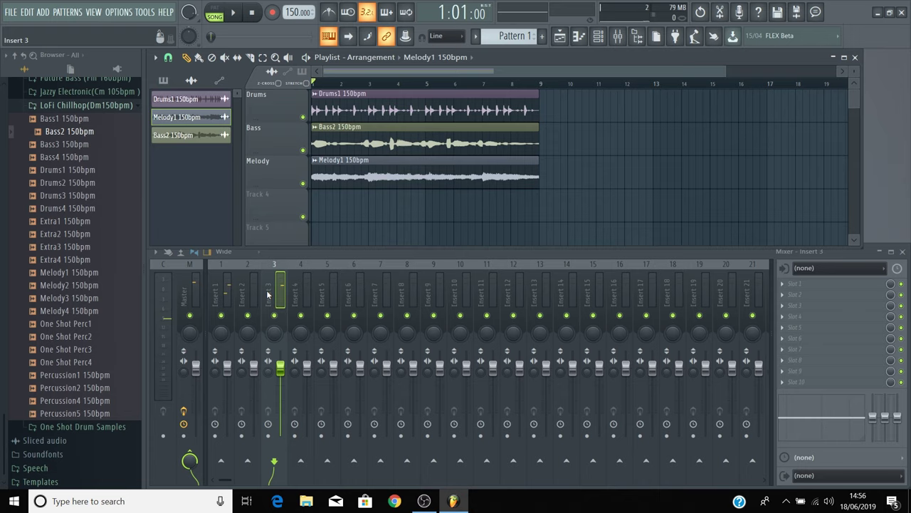
# Step: Play the song and mute then unmute mixer inserts 1, 2 and 3 in turn
pyautogui.press('space')
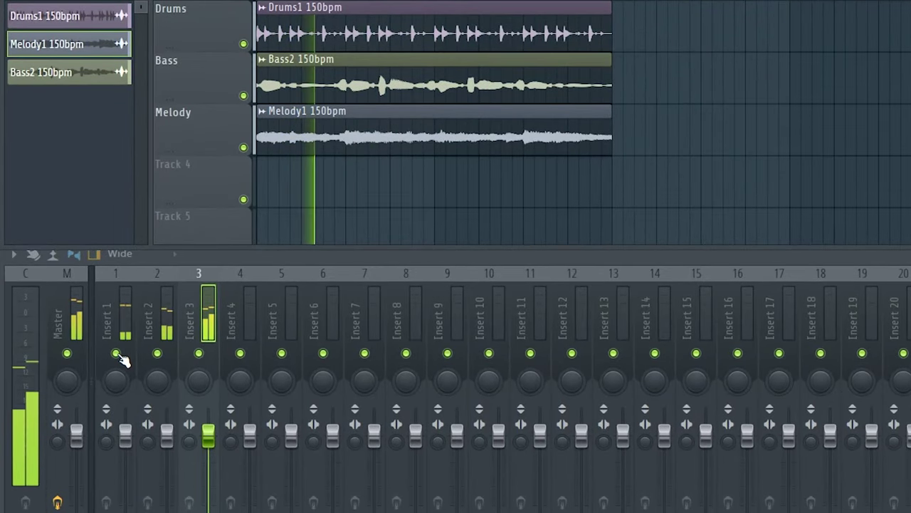
pyautogui.click(116, 353)
pyautogui.click(157, 354)
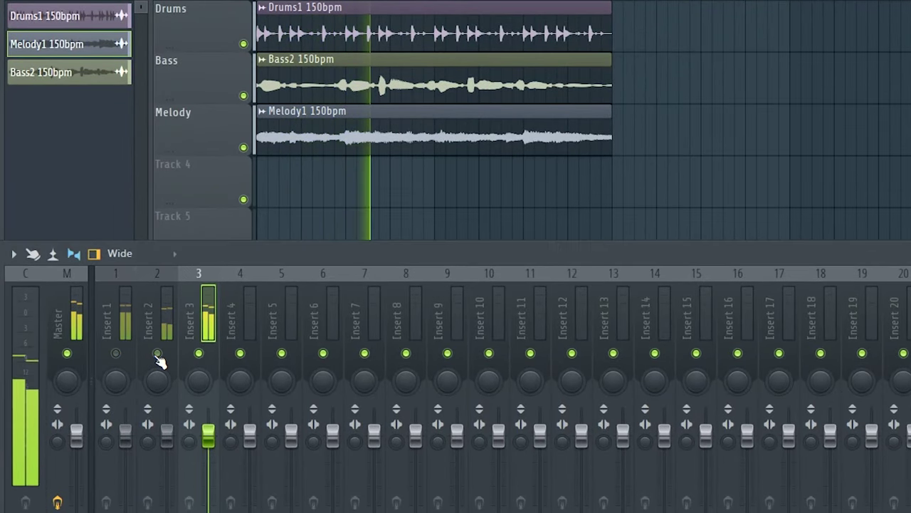
pyautogui.click(158, 354)
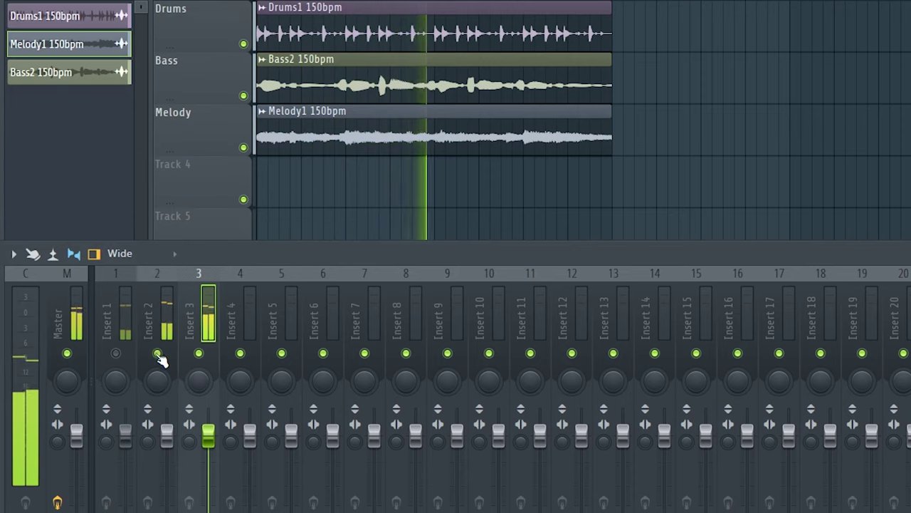
pyautogui.click(116, 356)
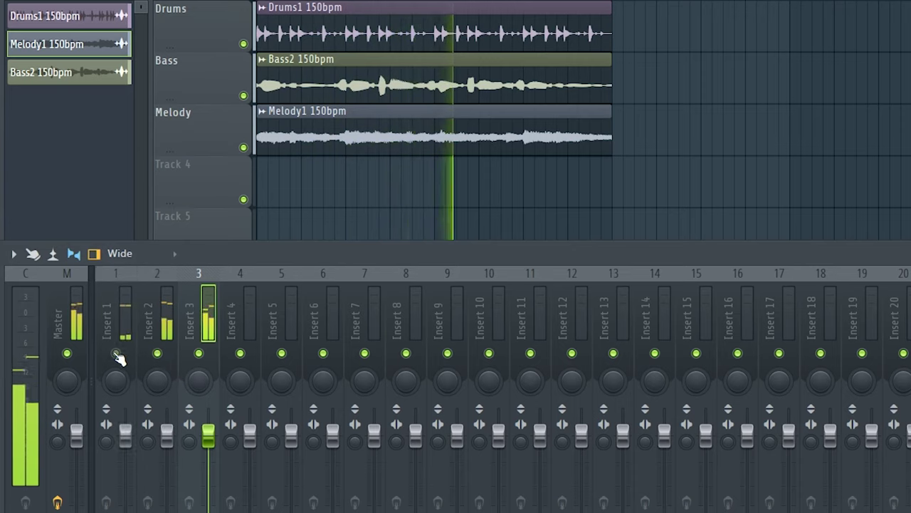
pyautogui.click(200, 354)
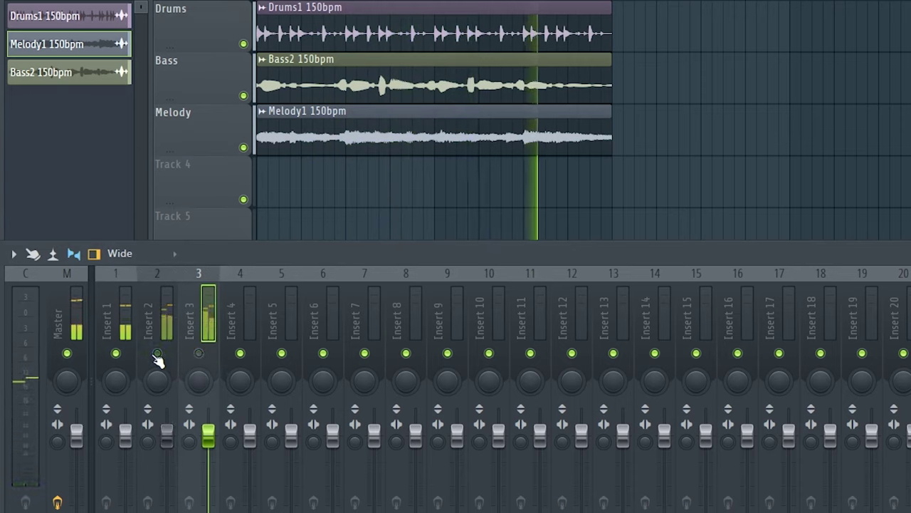
pyautogui.click(202, 356)
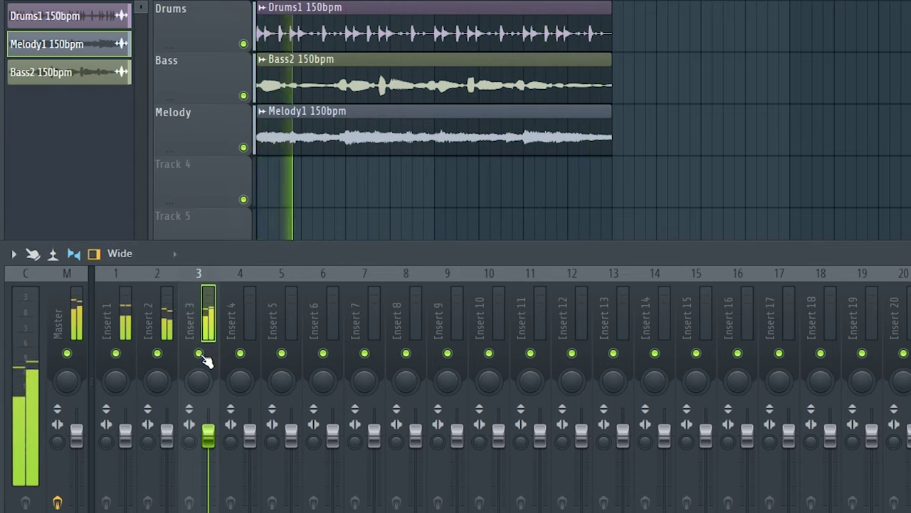
# Step: Solo mixer insert 3, then solo insert 1 instead
pyautogui.rightClick(200, 354)
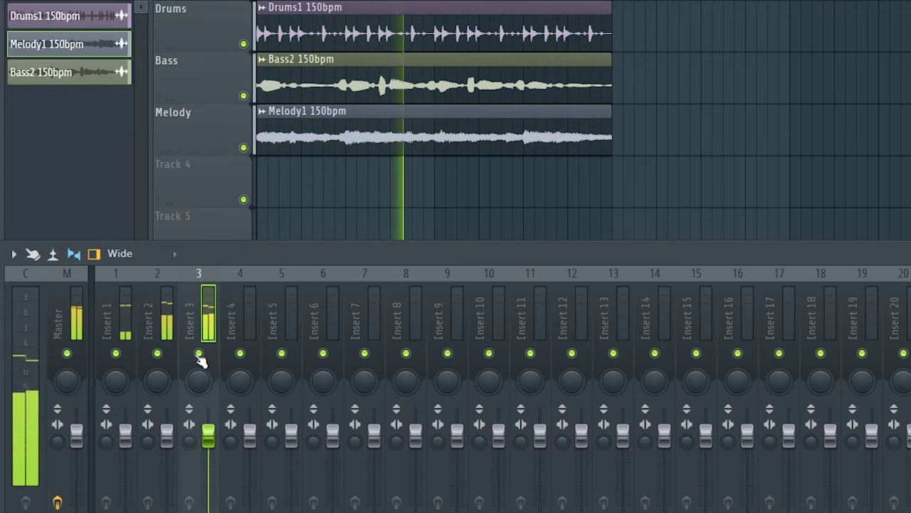
pyautogui.rightClick(115, 354)
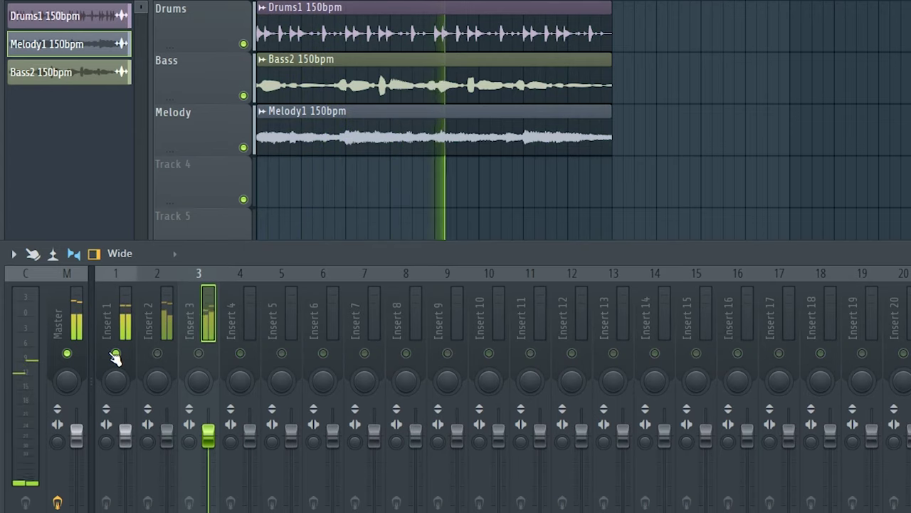
pyautogui.rightClick(109, 311)
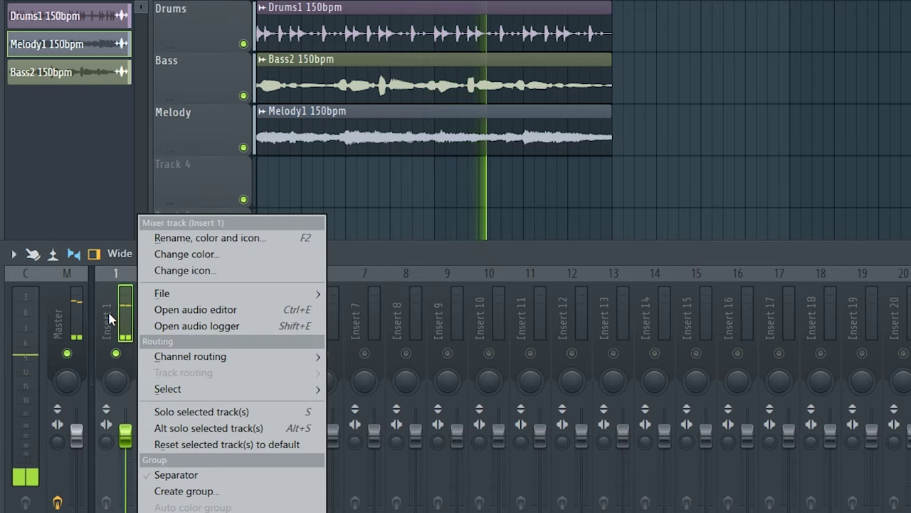
# Step: Rename mixer insert 1 to 'Drums' and insert 2 to 'Bass'
pyautogui.click(230, 238)
pyautogui.write('Drums')
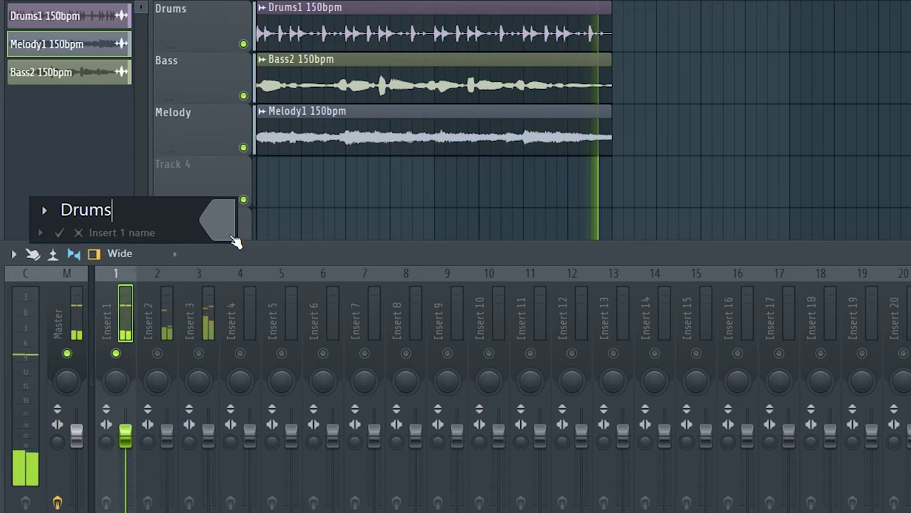
pyautogui.press('Return')
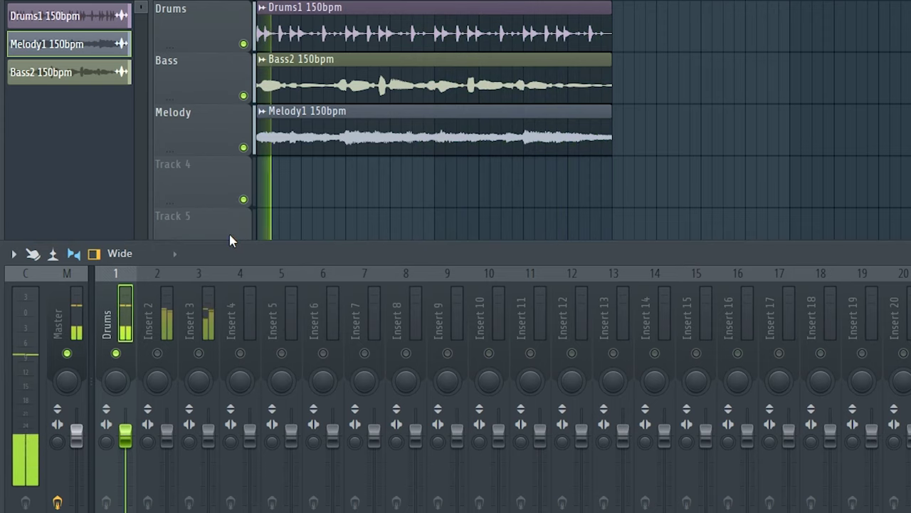
pyautogui.rightClick(149, 319)
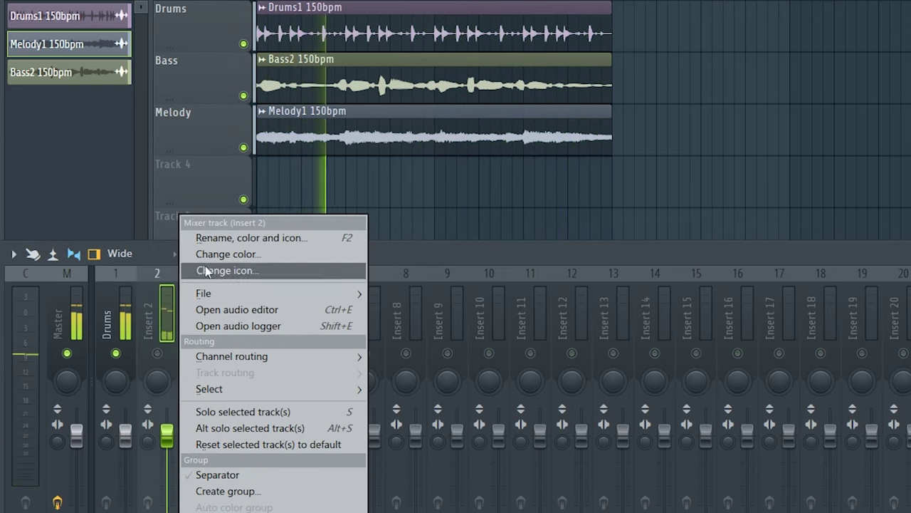
pyautogui.click(263, 239)
pyautogui.write('Bass')
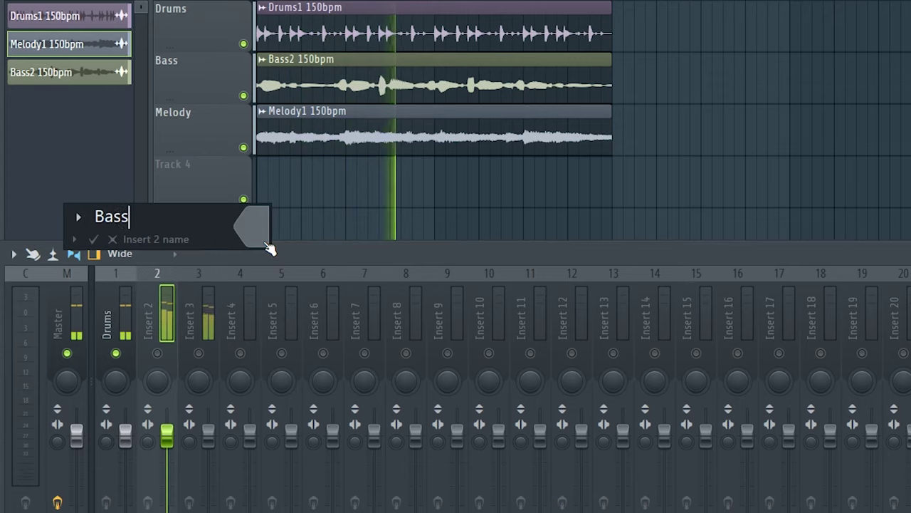
pyautogui.press('Return')
# Step: Rename mixer insert 3 to 'Melody' and clear the Drums solo
pyautogui.click(187, 321)
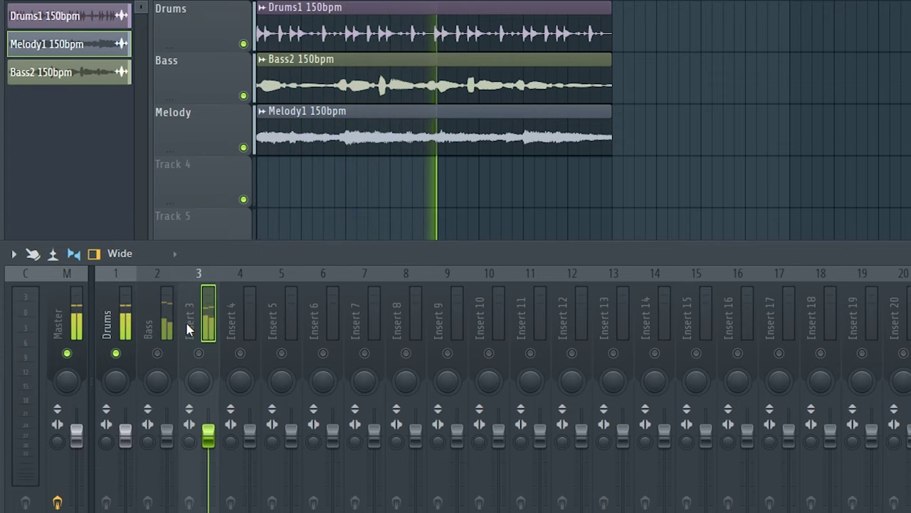
pyautogui.rightClick(187, 322)
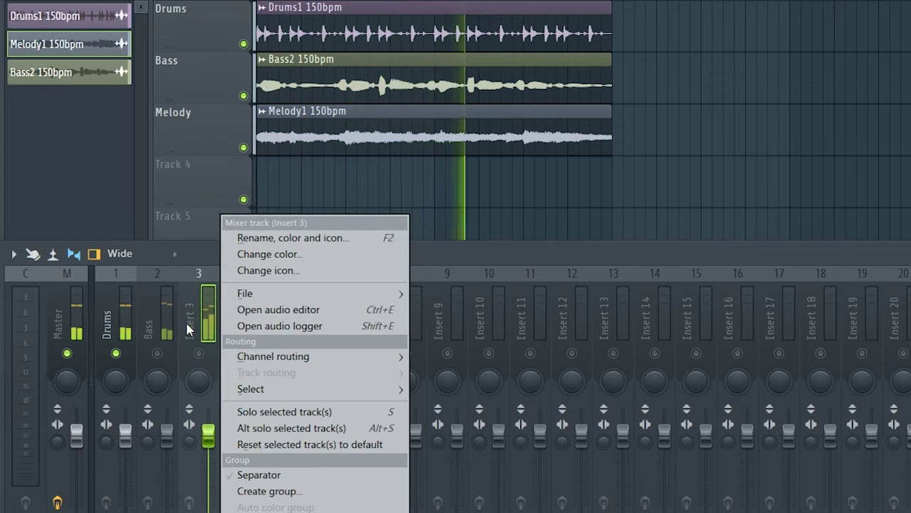
pyautogui.click(328, 238)
pyautogui.write('Melody')
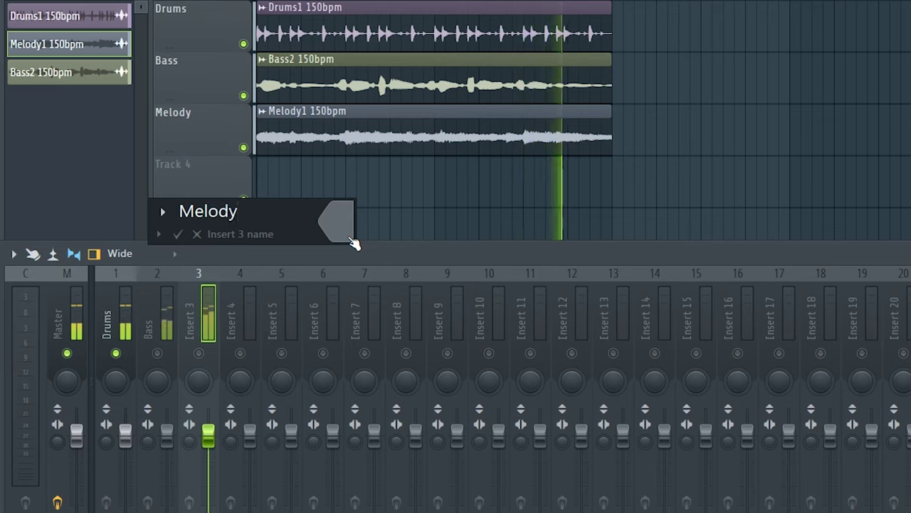
pyautogui.press('Return')
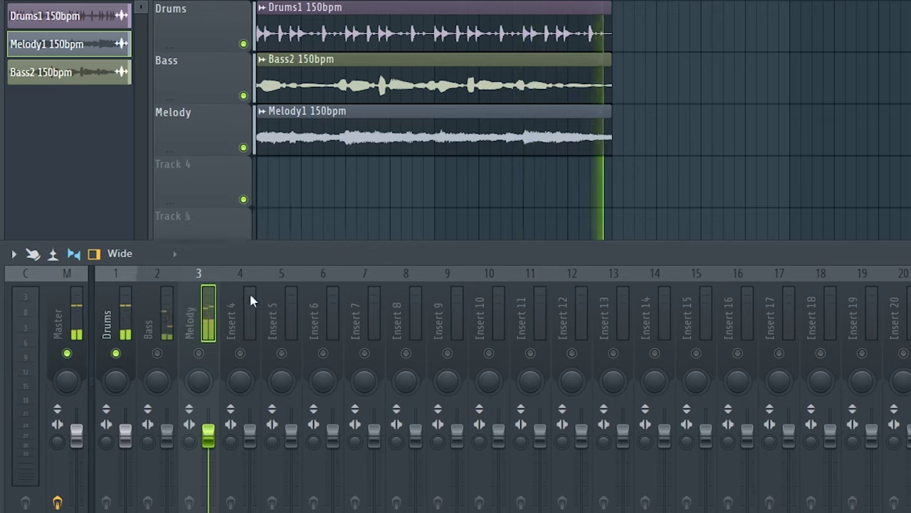
pyautogui.rightClick(117, 356)
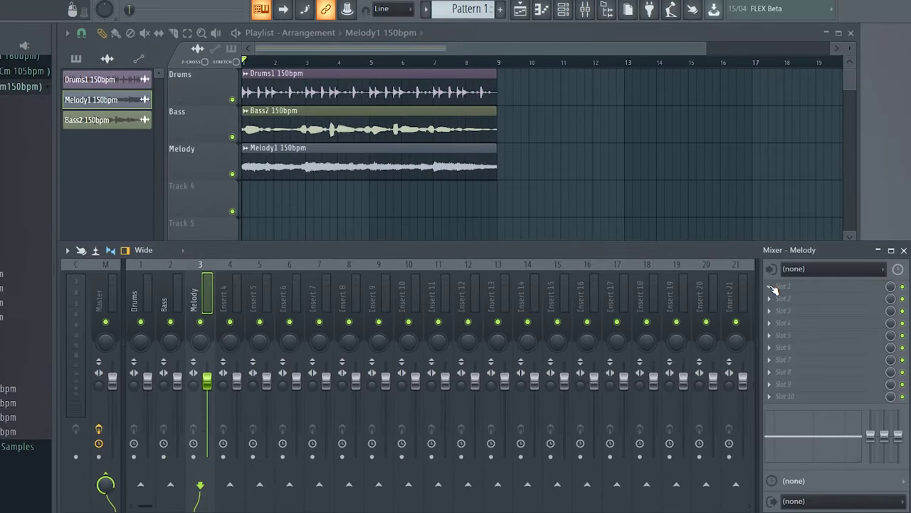
# Step: Load Fruity Reeverb 2 into Slot 1 of the Melody mixer track
pyautogui.click(771, 285)
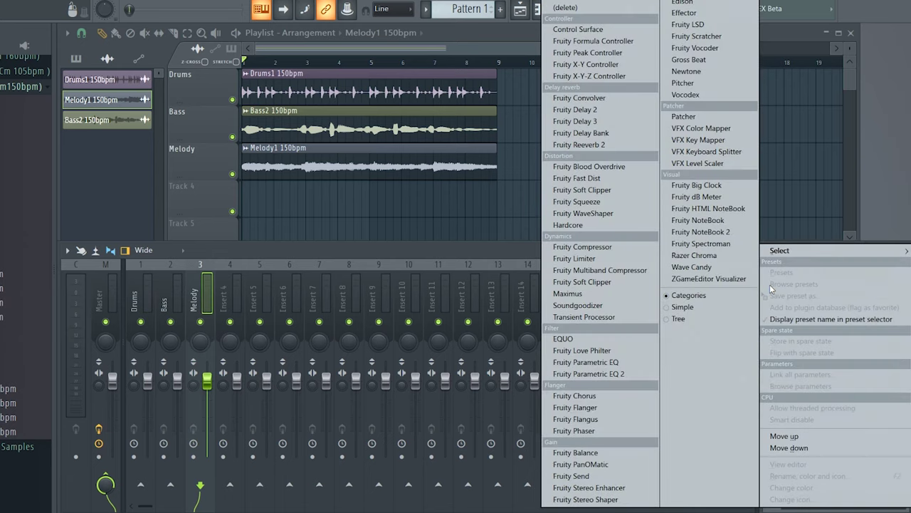
pyautogui.moveTo(806, 250)
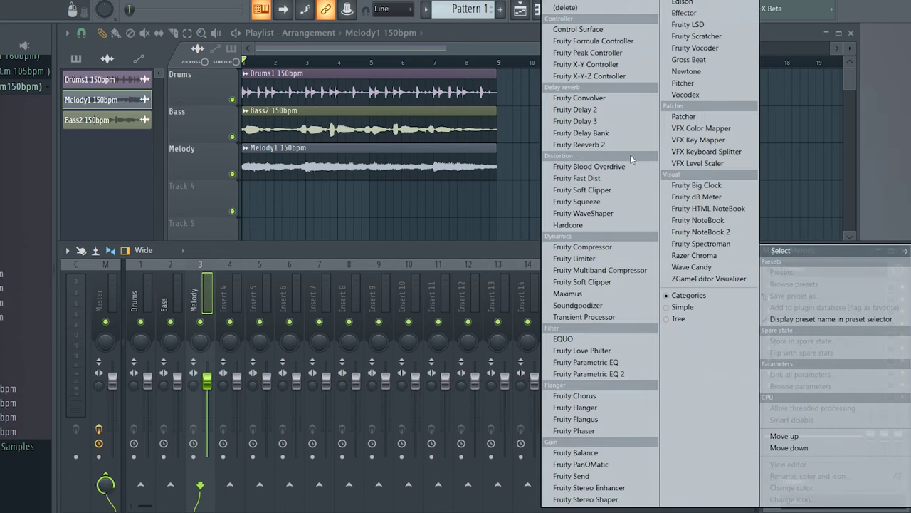
pyautogui.click(607, 144)
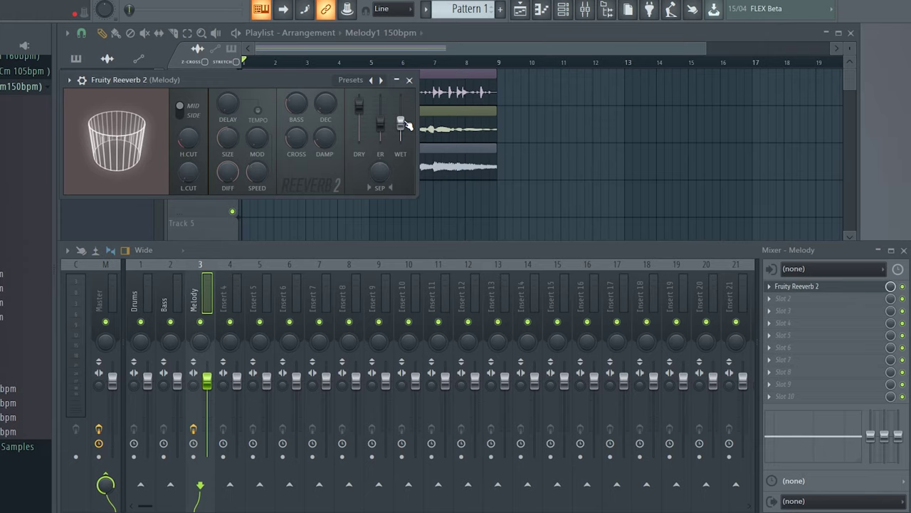
# Step: Raise the reverb's WET level, compare it on and off, then lower its mix amount
pyautogui.moveTo(405, 125); pyautogui.dragTo(405, 101)
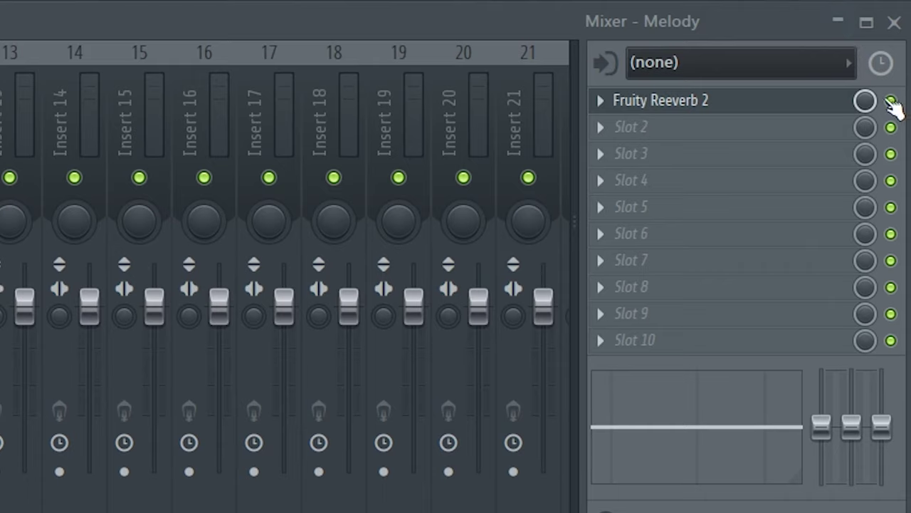
pyautogui.click(891, 102)
pyautogui.click(891, 101)
pyautogui.click(891, 101)
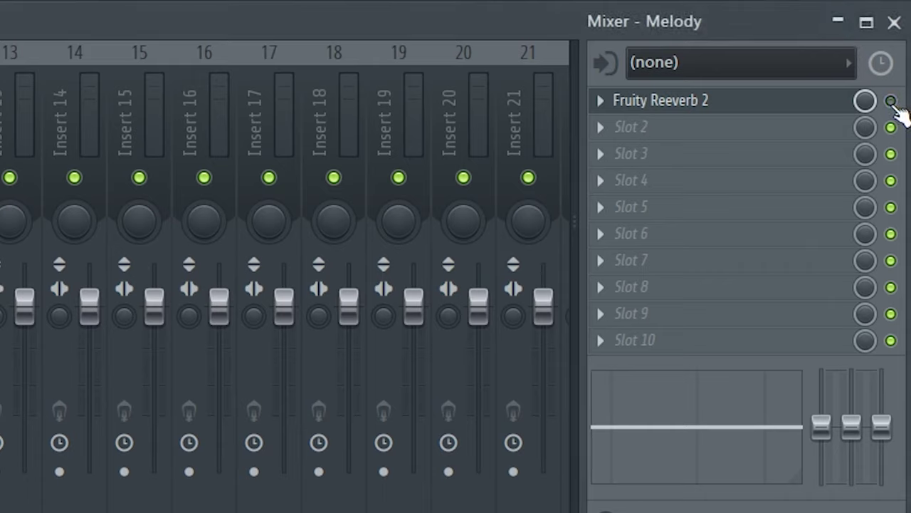
pyautogui.click(890, 101)
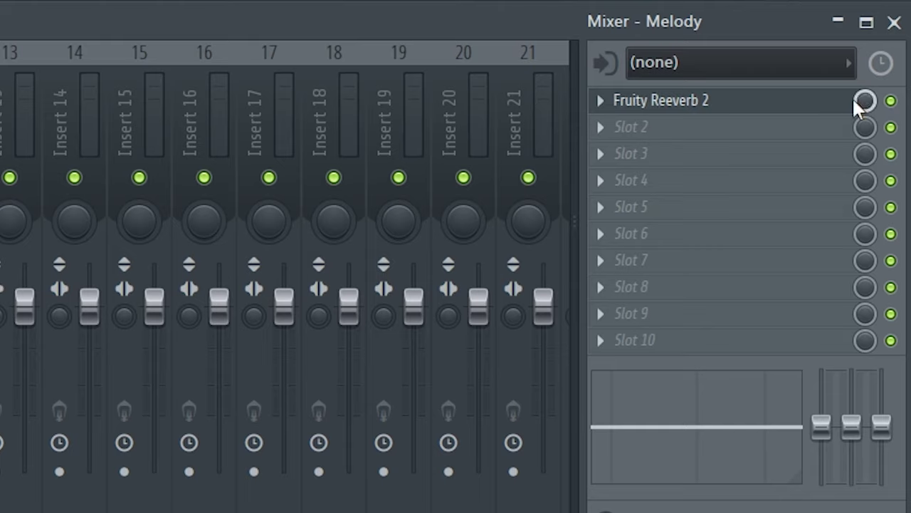
pyautogui.moveTo(865, 101)
pyautogui.mouseDown()
pyautogui.moveTo(865, 170)
pyautogui.moveTo(865, 103)
pyautogui.moveTo(874, 108)
pyautogui.mouseUp()
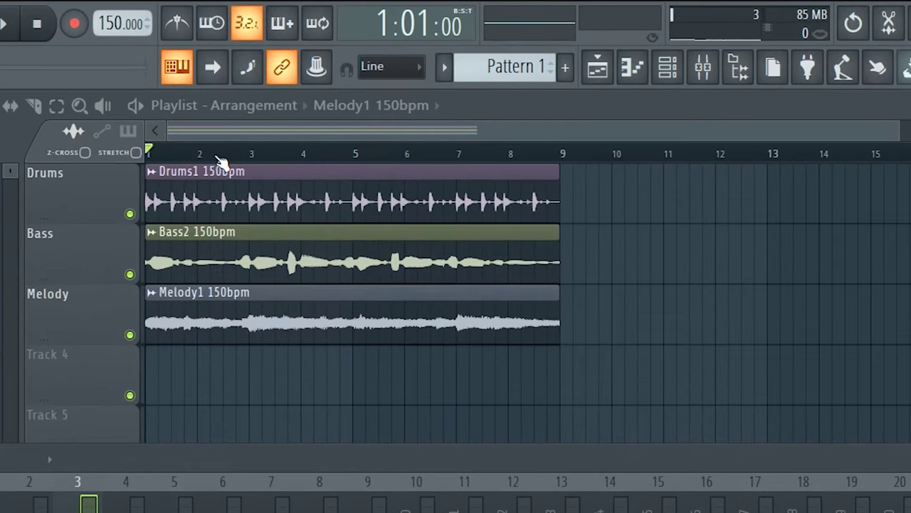
# Step: Drag across the playlist ruler from bar 1 to bar 9 to select all eight bars
pyautogui.moveTo(148, 153); pyautogui.dragTo(562, 155)
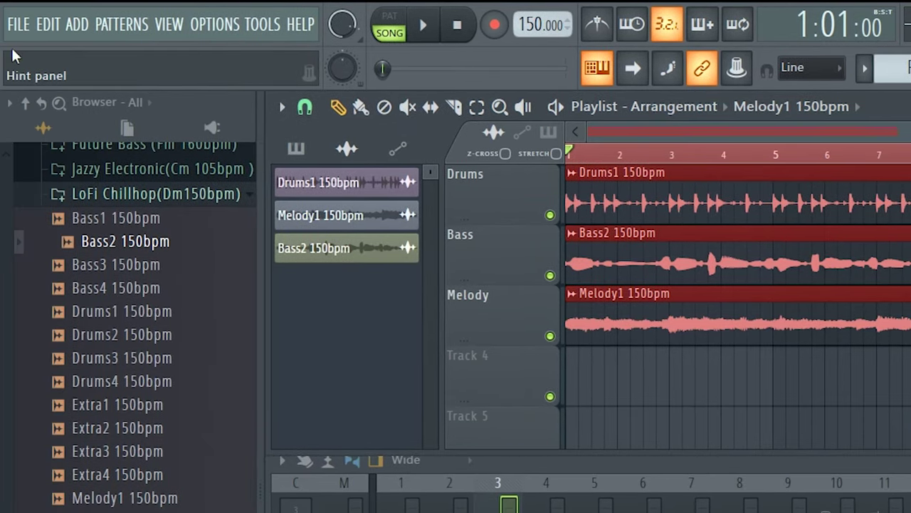
# Step: Export the song as a Wave file named 'FL Tune' on the Desktop
pyautogui.click(18, 24)
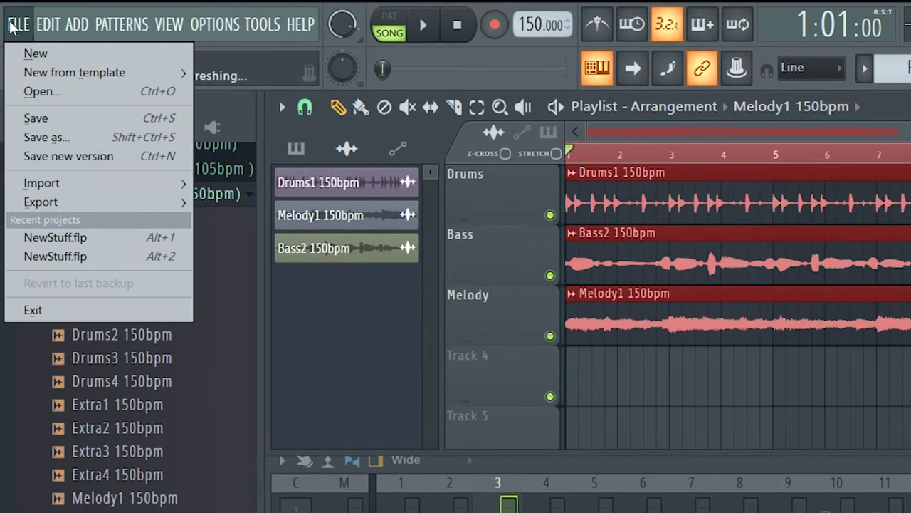
pyautogui.moveTo(94, 200)
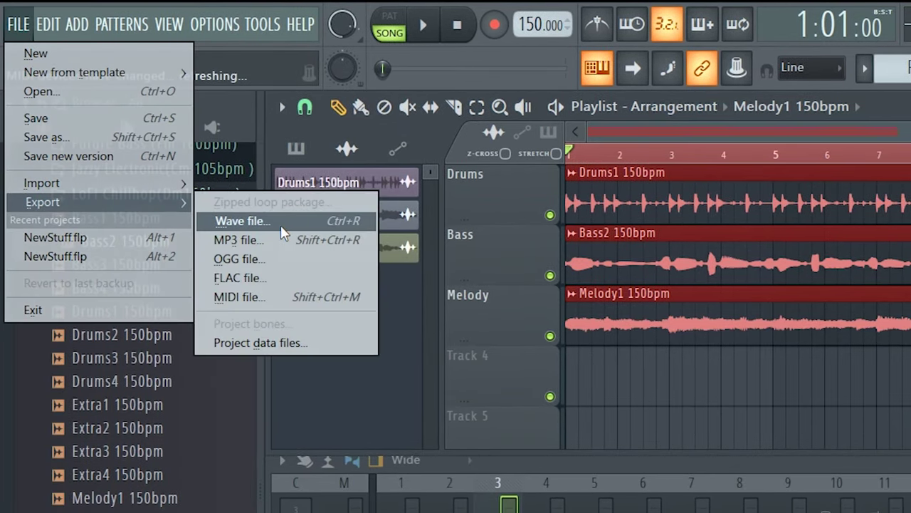
pyautogui.click(284, 218)
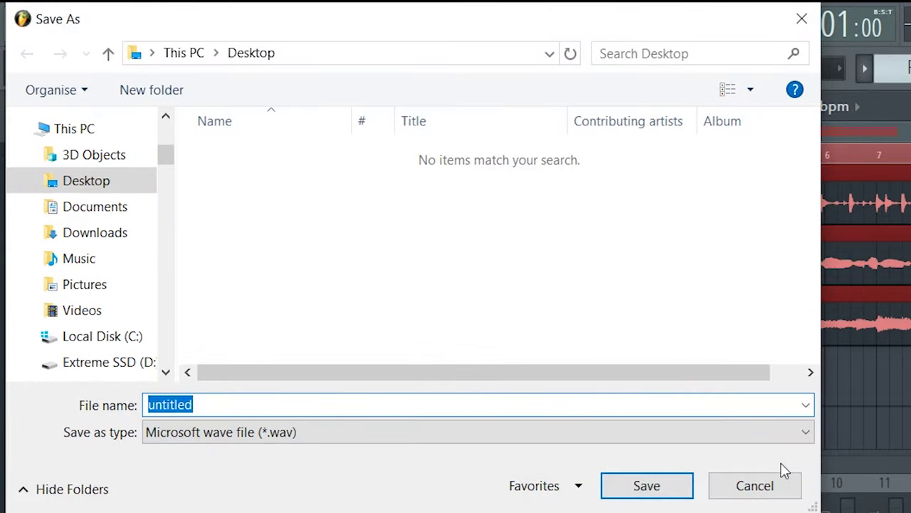
pyautogui.write('F')
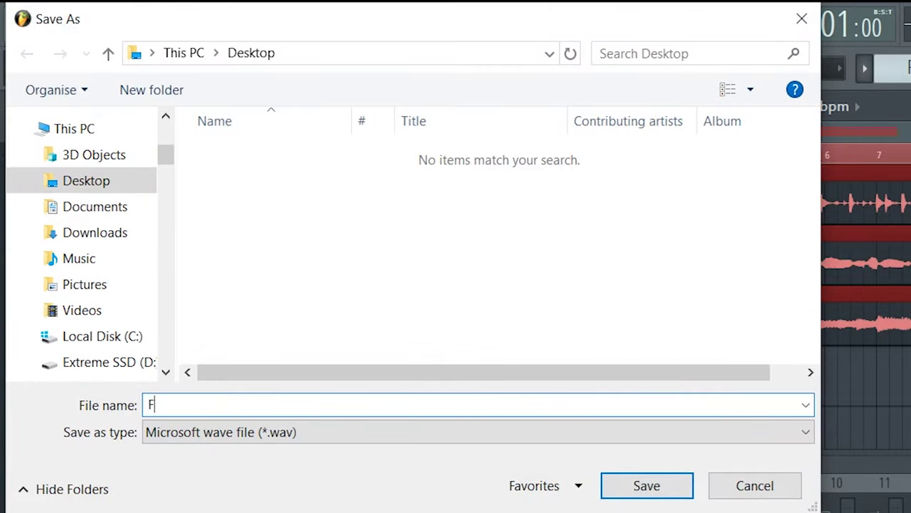
pyautogui.write('L Tune')
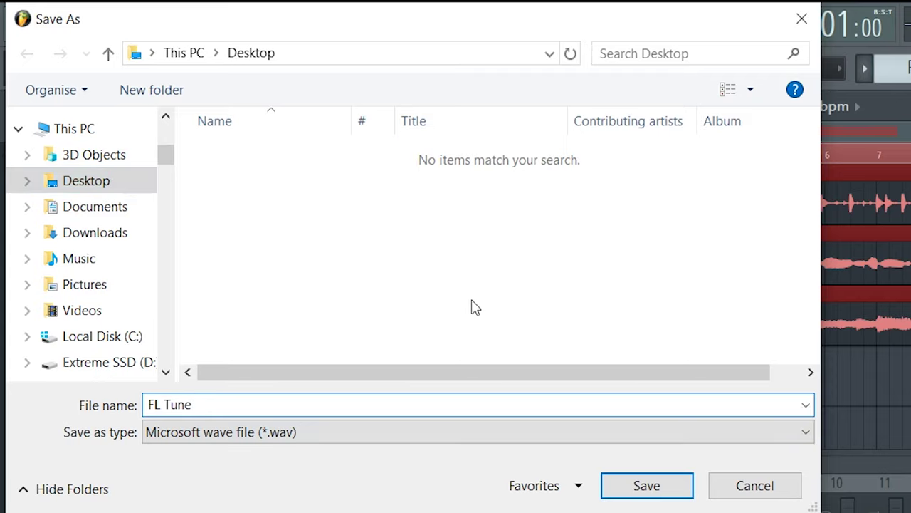
pyautogui.click(655, 488)
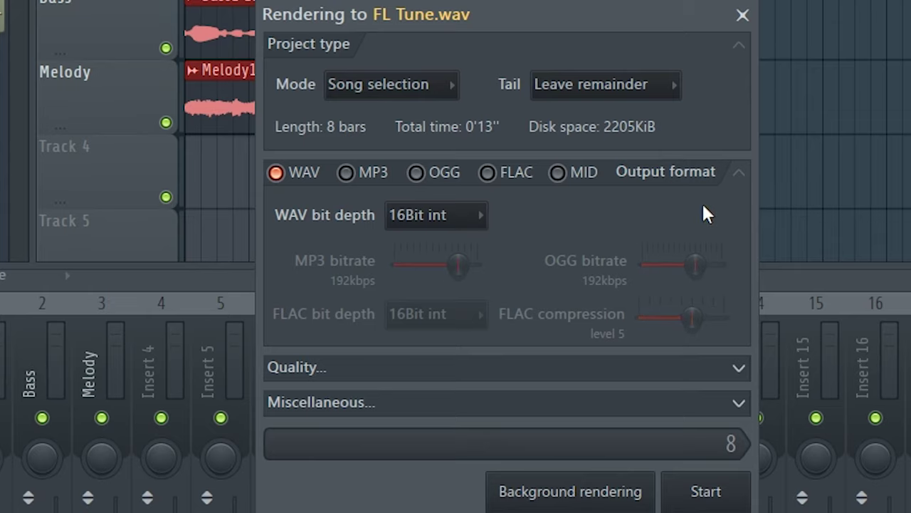
# Step: Start rendering FL Tune.wav as WAV 16-bit and let it finish
pyautogui.click(712, 489)
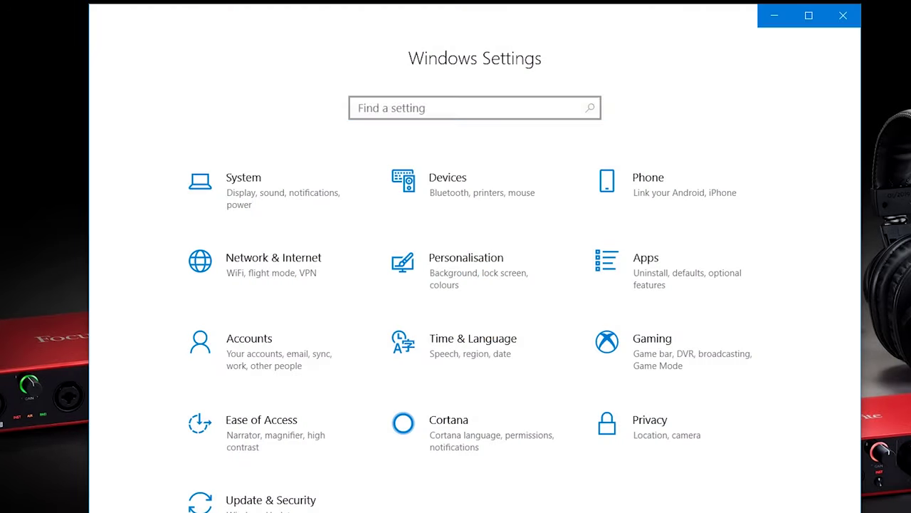
# Step: In System > Sound settings, choose Focusrite USB as the output device
pyautogui.click(281, 182)
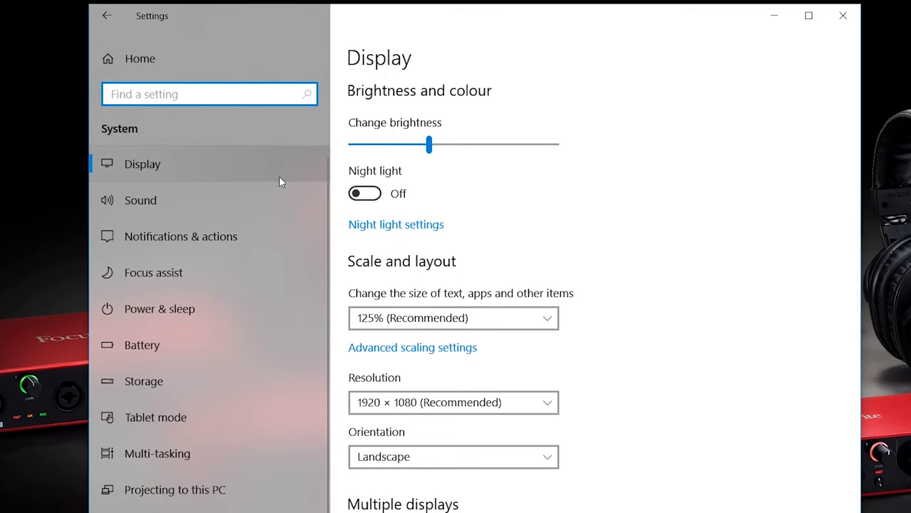
pyautogui.click(173, 207)
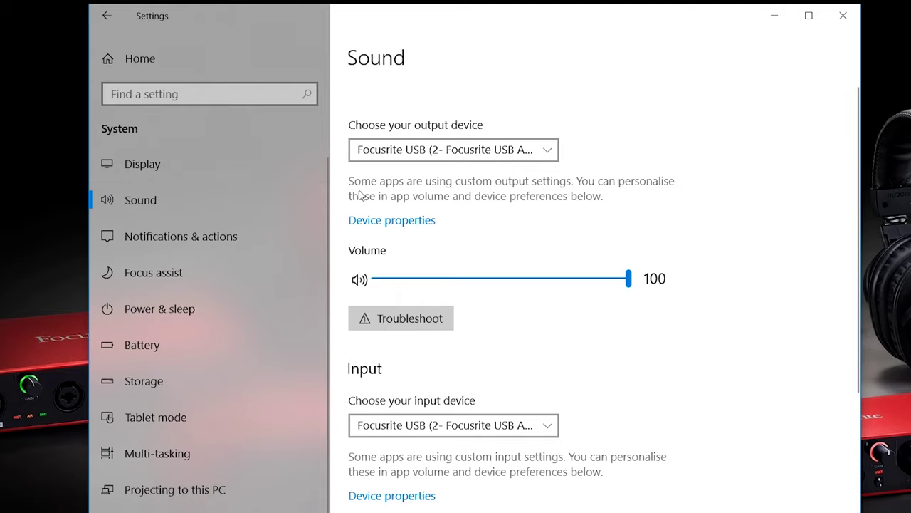
pyautogui.click(446, 148)
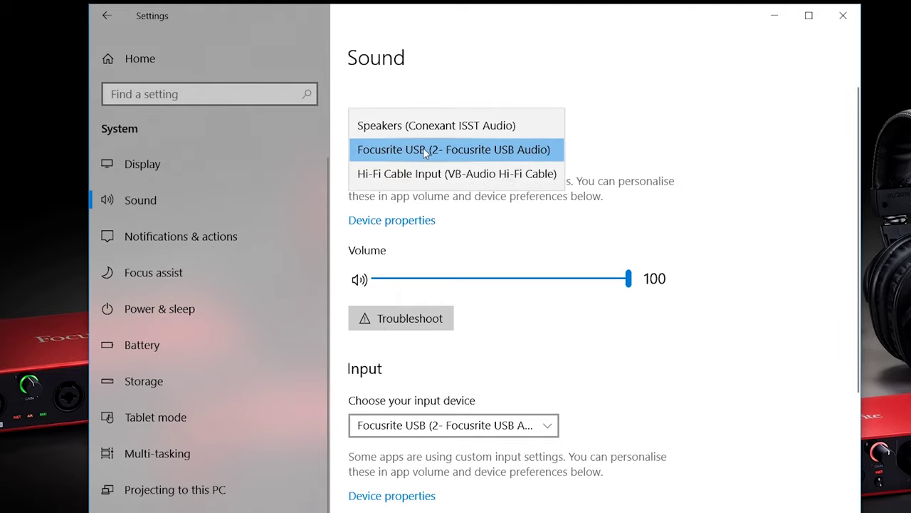
pyautogui.click(461, 148)
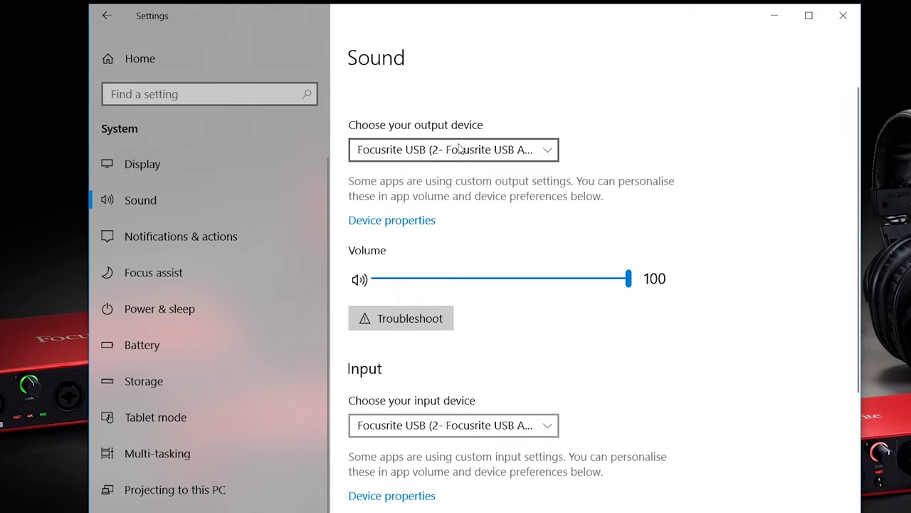